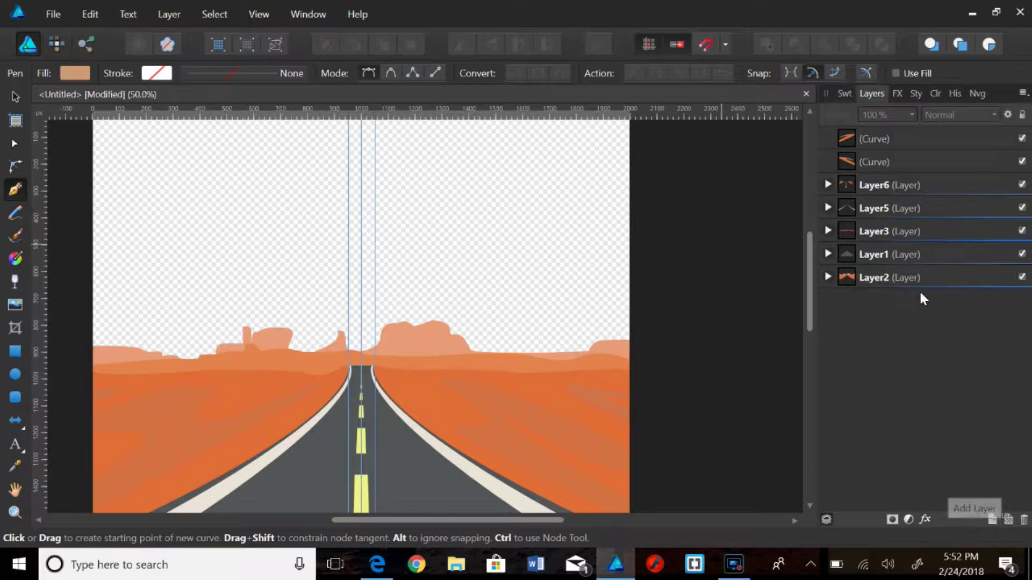
- Add a new bottom layer and draw a light blue sky rectangle across the artboard
click(992, 519)
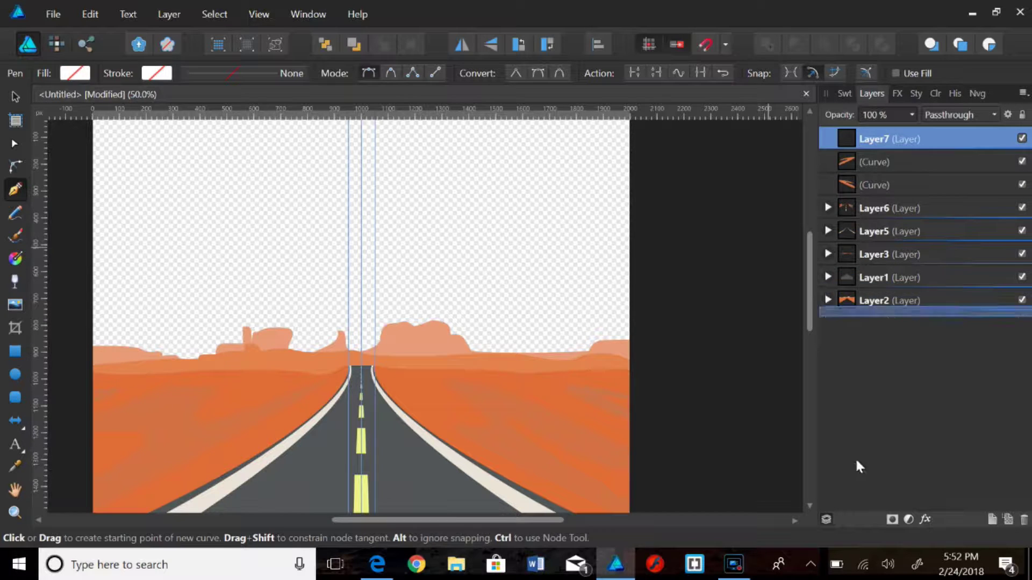
drag(881, 139, 856, 444)
click(15, 351)
click(102, 73)
click(157, 170)
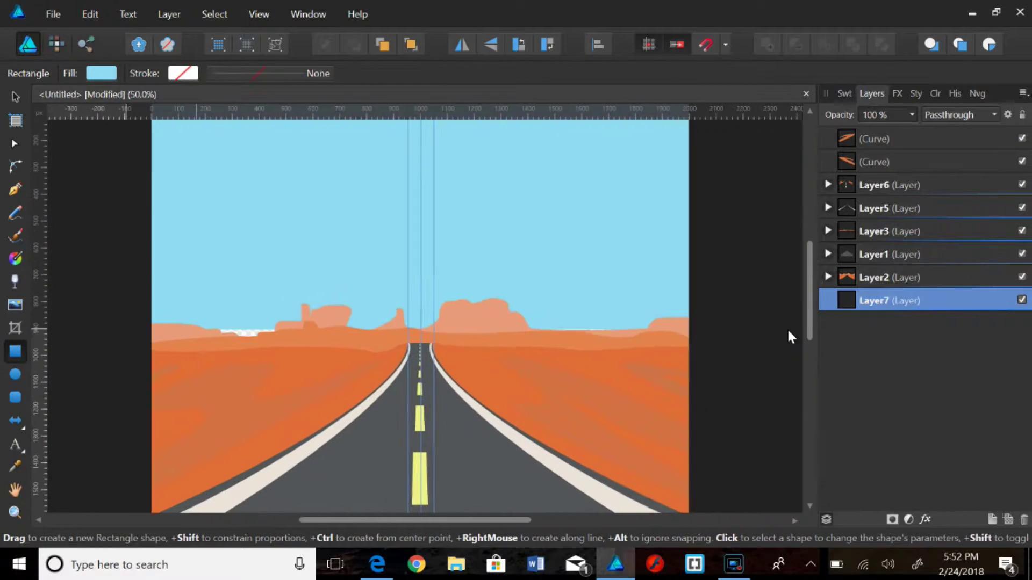
drag(668, 365, 583, 240)
drag(690, 232, 693, 232)
- Drag the two guides off the road area to remove them
scroll(436, 251, up, 5)
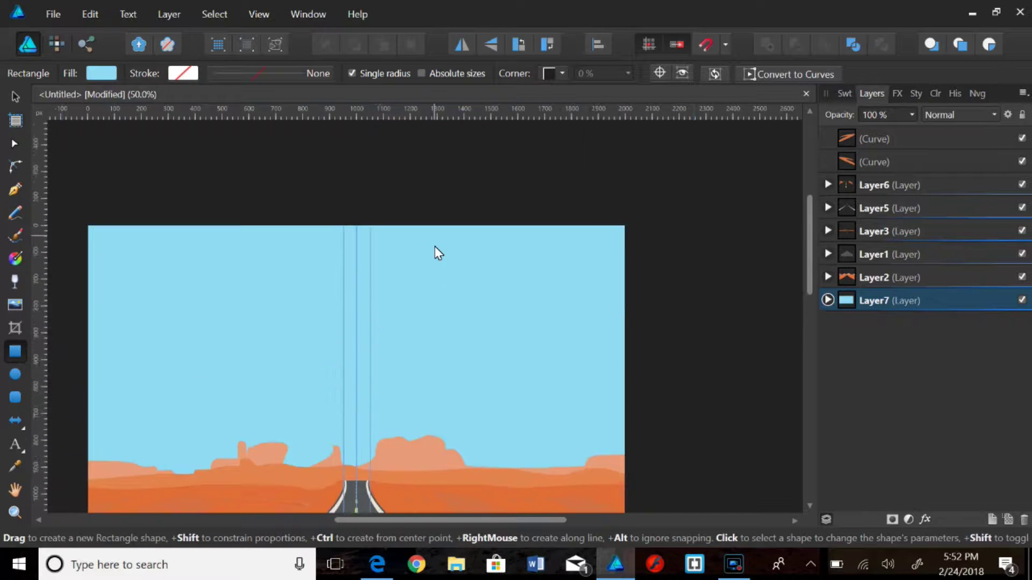
scroll(435, 251, down, 4)
scroll(436, 251, left, 3)
scroll(435, 251, down, 7)
scroll(435, 251, up, 3)
scroll(433, 243, down, 2)
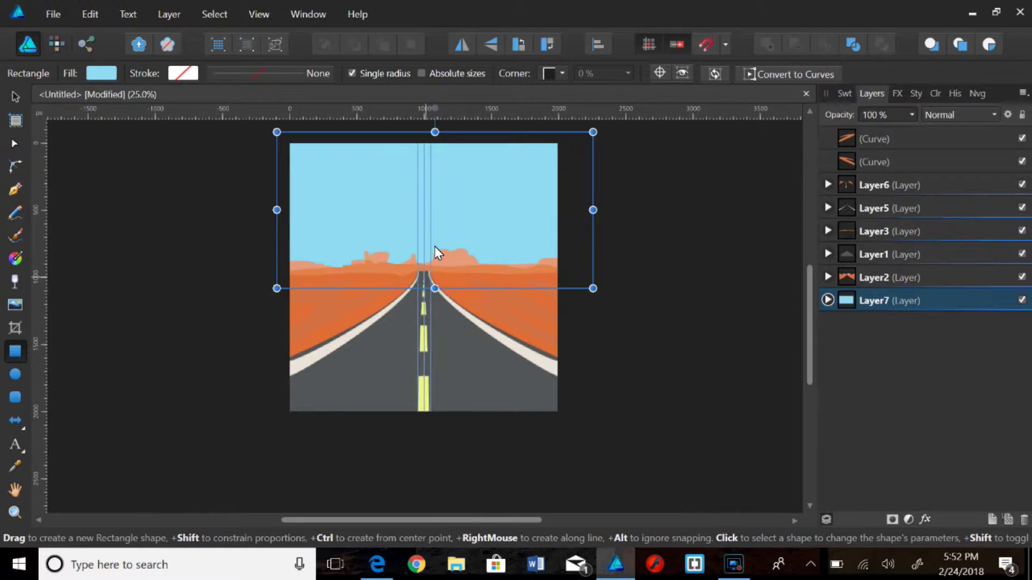
key(v)
drag(433, 248, 37, 232)
drag(417, 230, 38, 230)
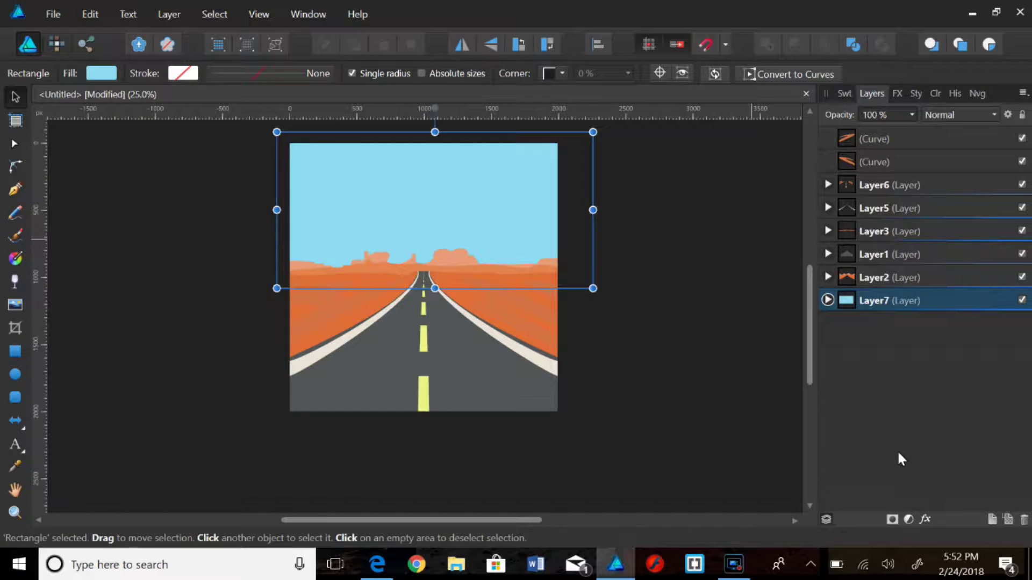
- Select every layer and group them into one group
click(828, 136)
ctrl+click(866, 306)
key(ctrl+a)
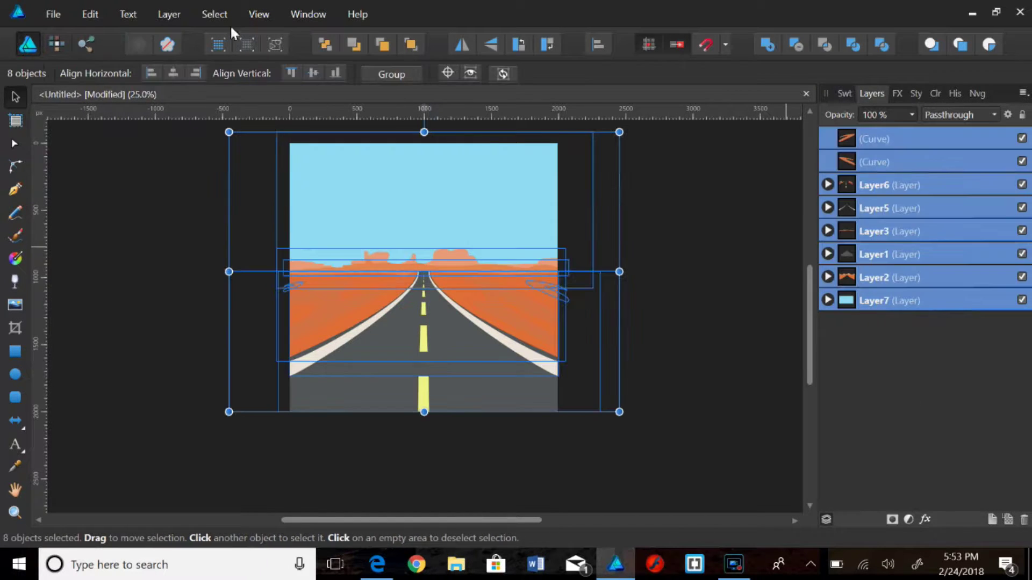
click(169, 14)
click(157, 31)
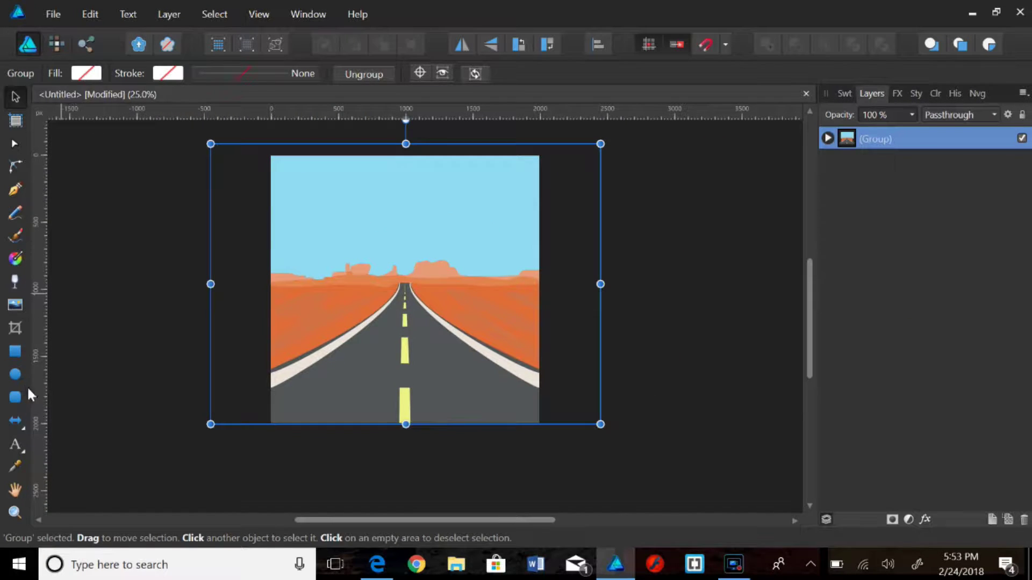
click(377, 564)
- Search Bing in a new Edge tab for 'Everybody Wants to Rule the World'
click(230, 17)
text(Ever)
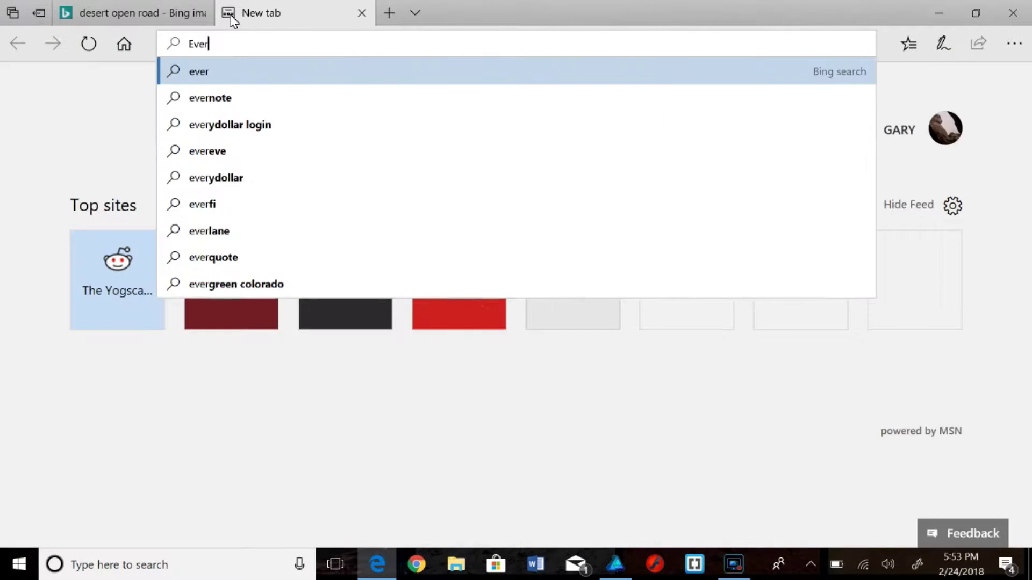
text(ybody Want)
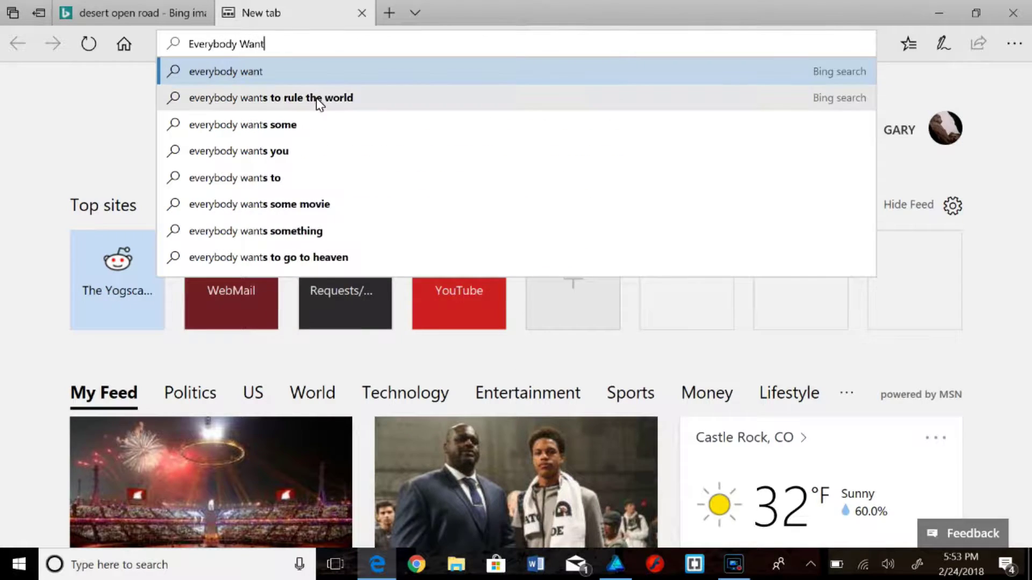
click(317, 99)
scroll(388, 249, down, 5)
scroll(389, 250, down, 5)
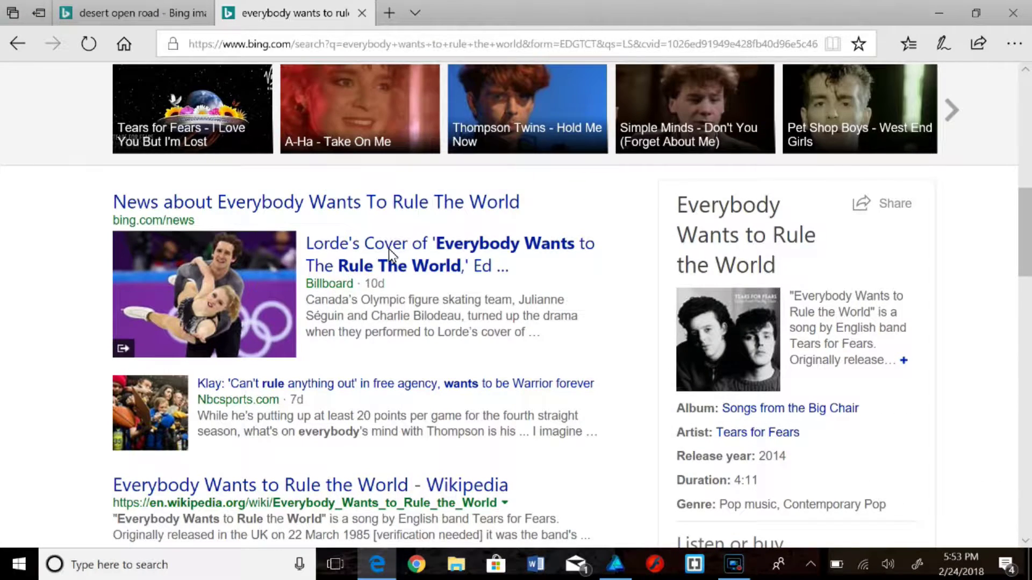
- Skim the song's Wikipedia article, then return to the search results
click(354, 485)
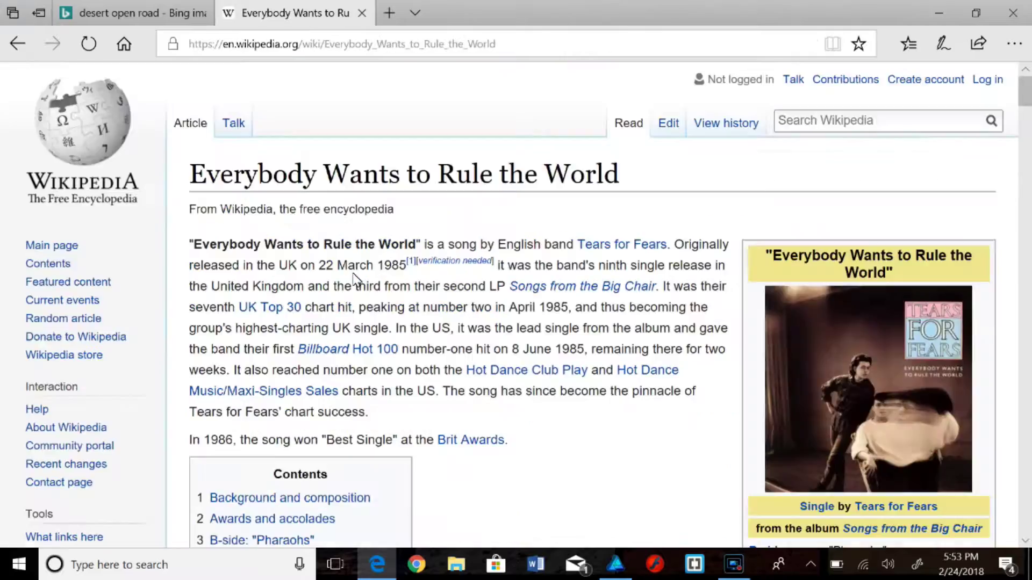
scroll(354, 280, down, 10)
scroll(355, 280, up, 5)
scroll(355, 280, up, 5)
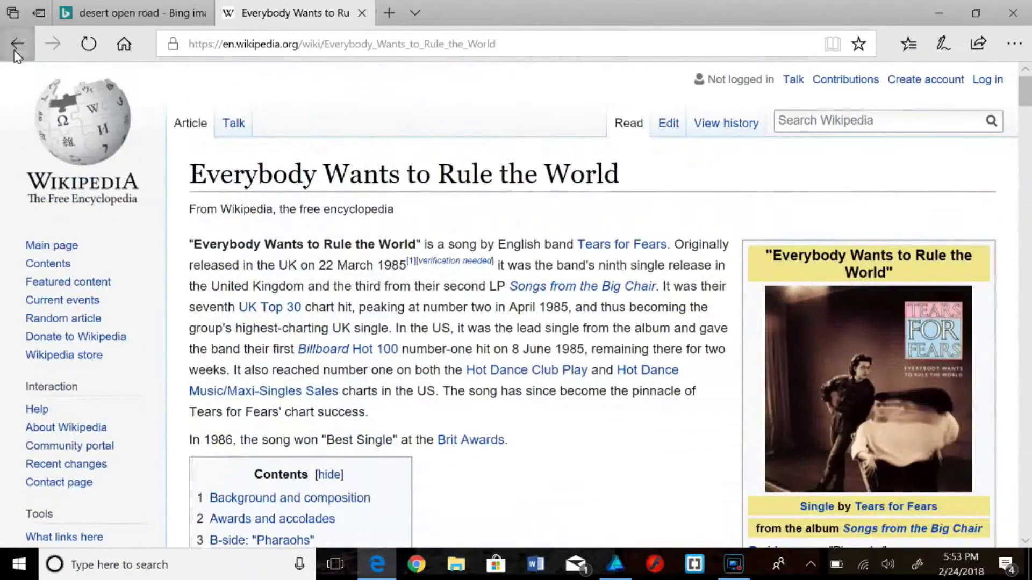
click(18, 43)
- In Affinity, pick the Fantastic font and start an art text line in the upper-left sky
click(939, 13)
click(16, 447)
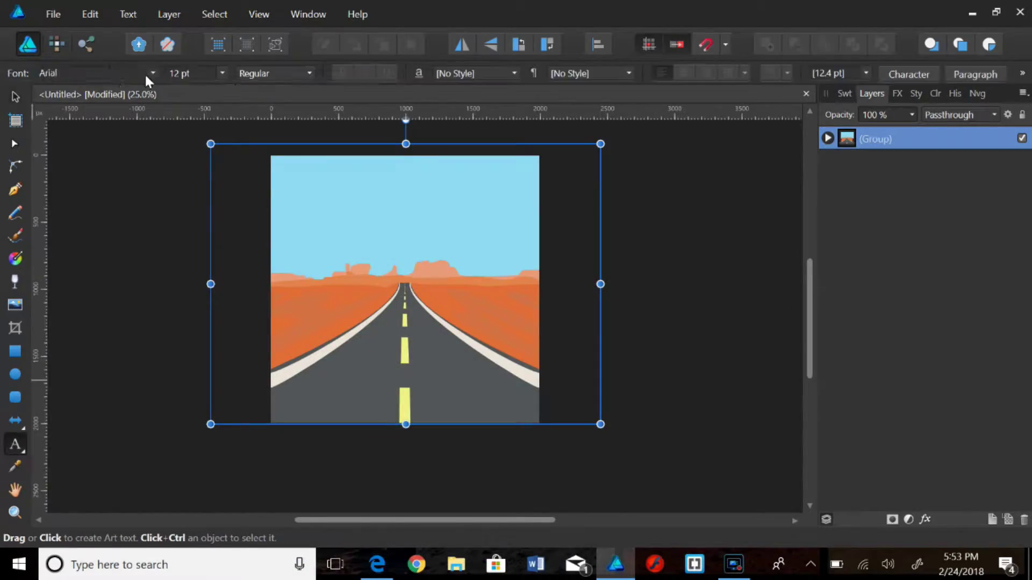
click(138, 72)
click(274, 96)
scroll(120, 161, down, 5)
scroll(118, 183, up, 5)
scroll(114, 199, down, 5)
scroll(117, 205, up, 5)
scroll(390, 149, down, 3)
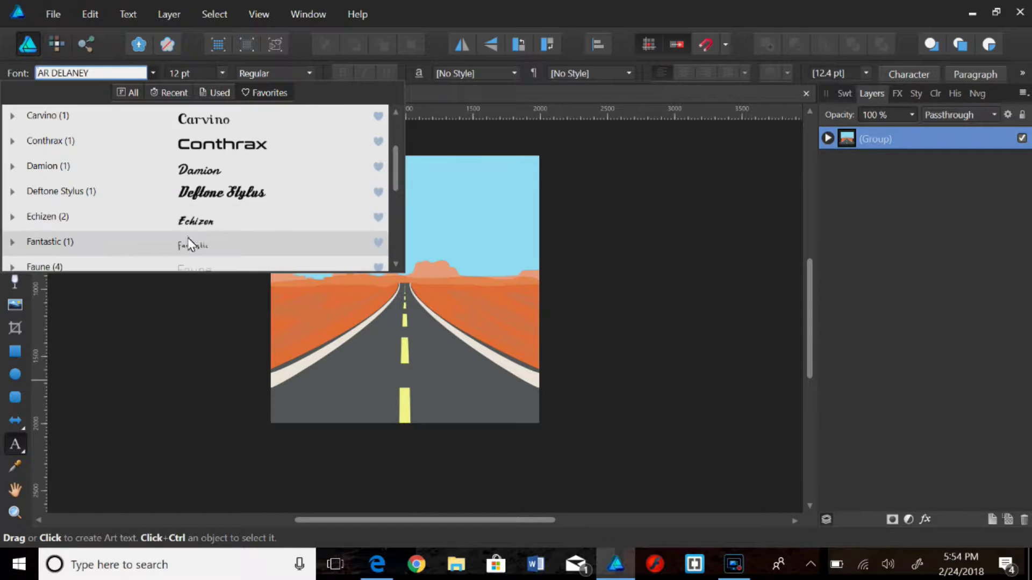
click(107, 240)
click(296, 202)
click(377, 564)
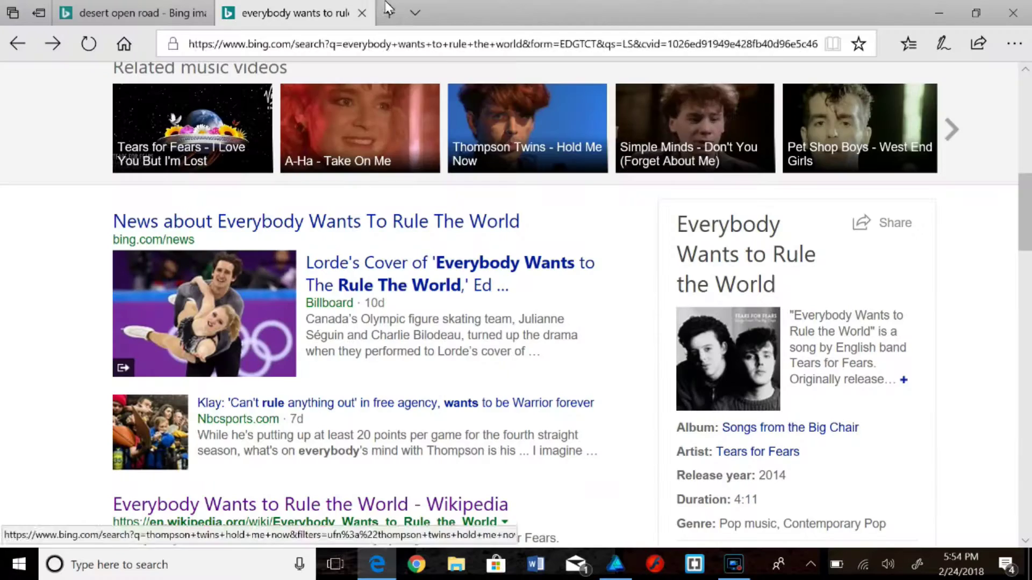
- Search Bing images for 'album cover' and scroll through the results
click(387, 44)
text(Ab)
key(BackSpace)
key(BackSpace)
text(lbu)
key(BackSpace)
key(BackSpace)
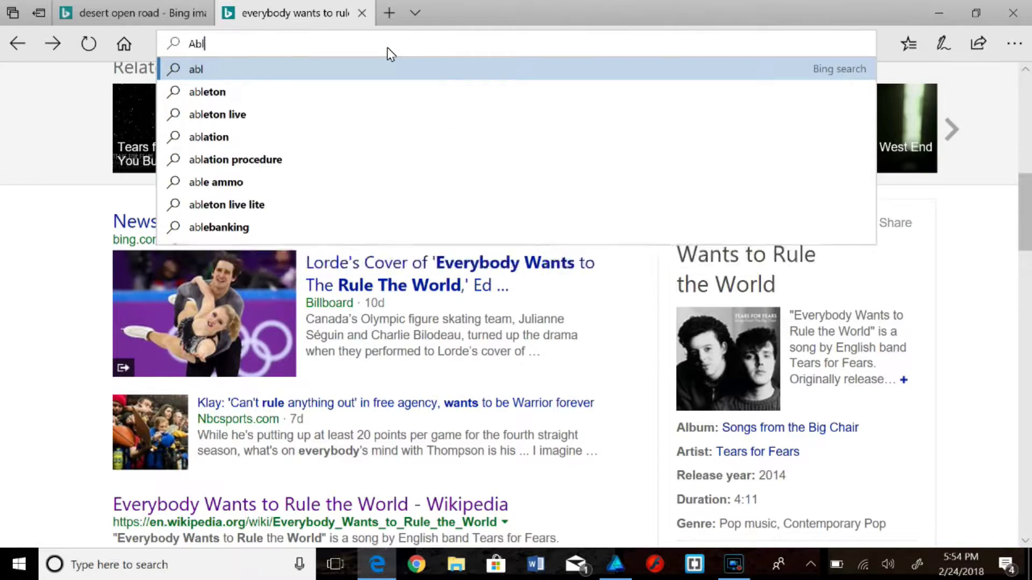
key(BackSpace)
text(lbum cover)
key(Return)
click(185, 153)
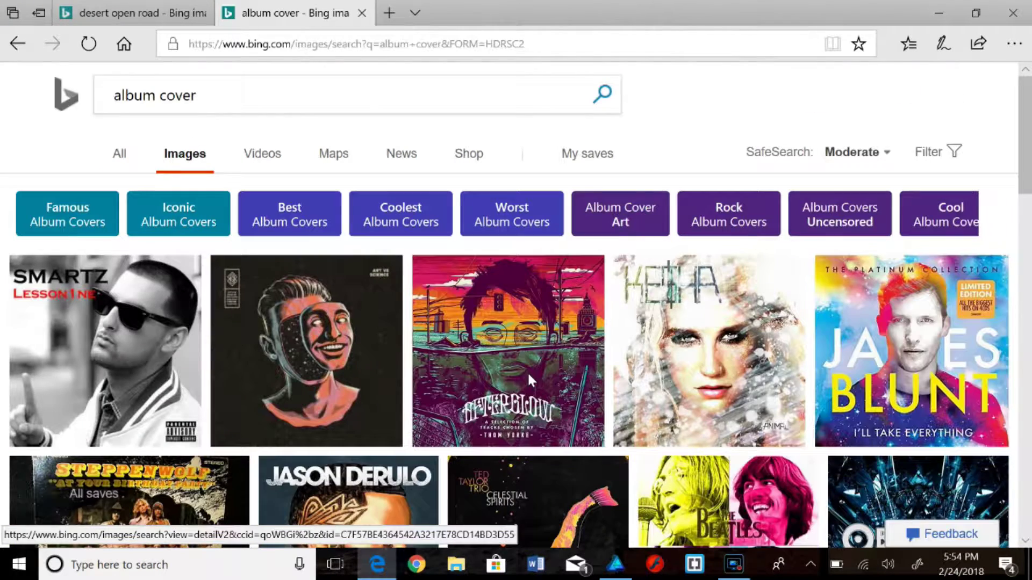
scroll(527, 372, down, 5)
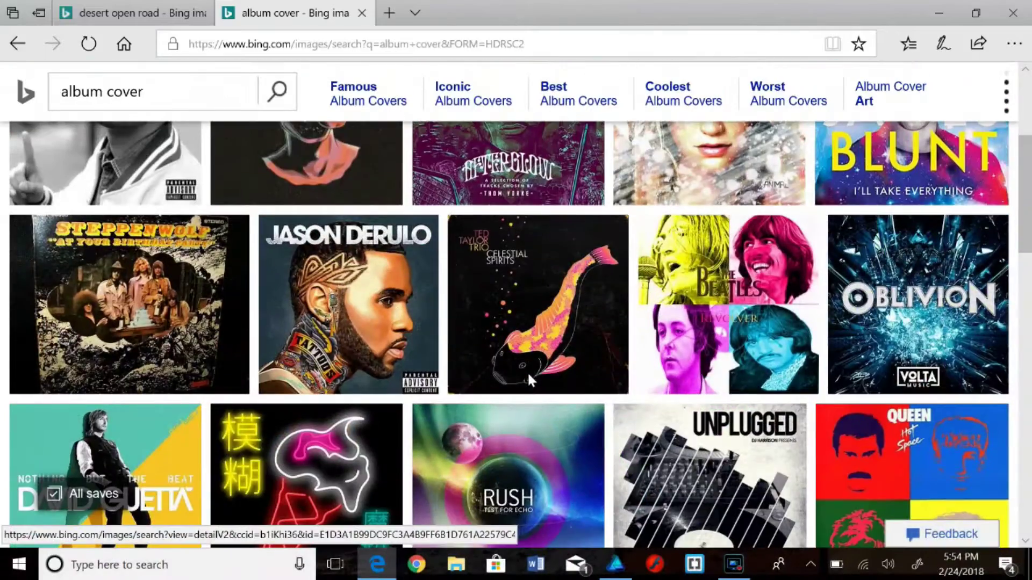
scroll(527, 372, down, 5)
scroll(528, 371, down, 5)
scroll(527, 372, down, 5)
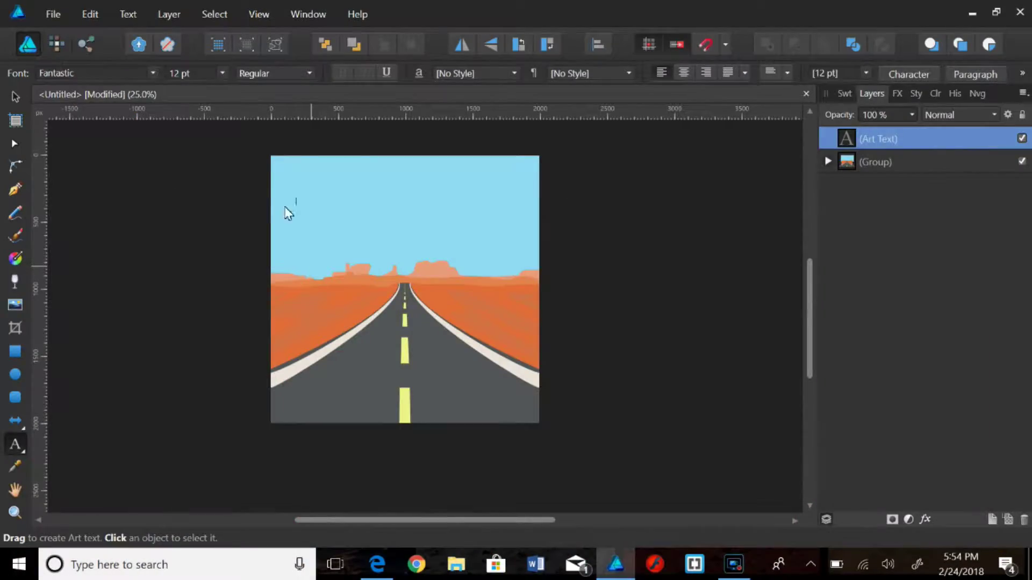
- Set the art text size to 96 pt
click(221, 74)
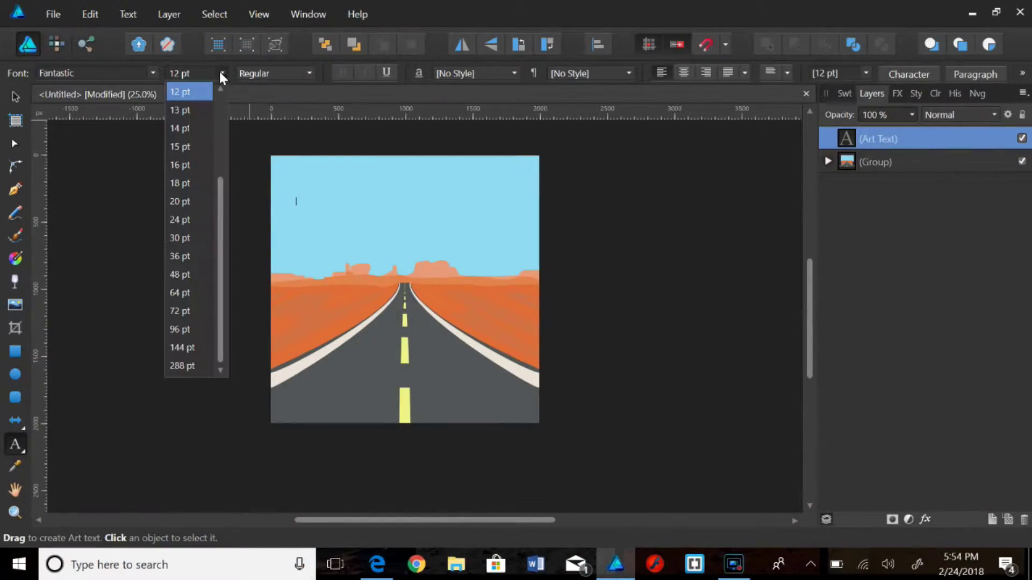
click(183, 346)
click(377, 565)
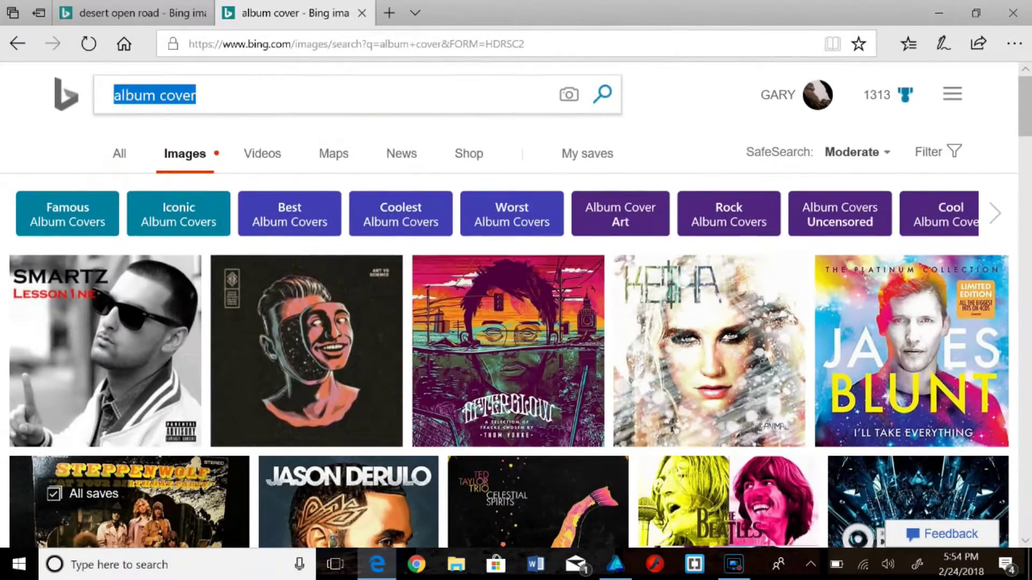
- Search images for '1980s graphic design trends' and preview an icon-set result
key(BackSpace)
text(1980s d)
key(BackSpace)
text(graphic des)
key(Down)
key(Down)
key(Return)
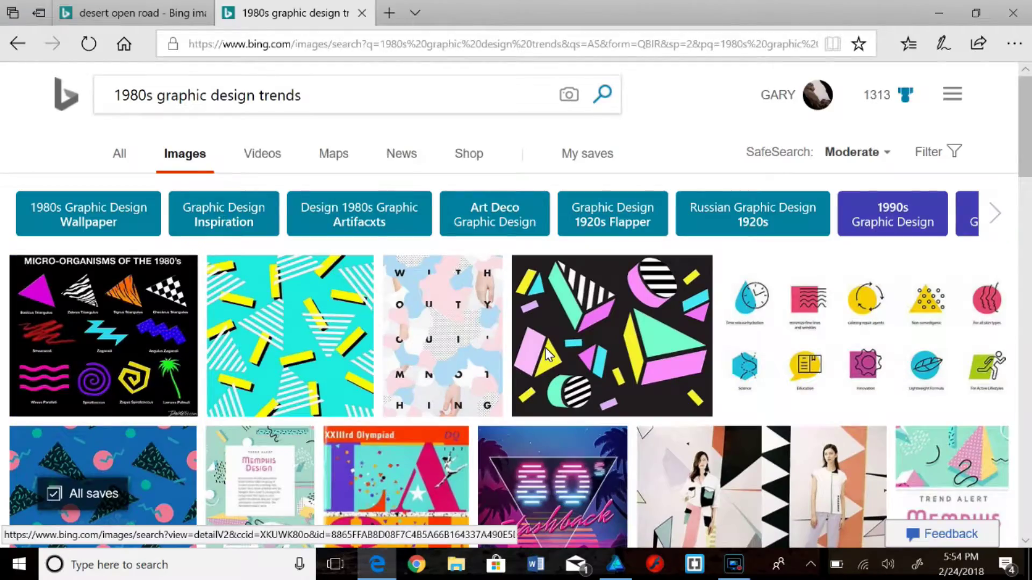
click(725, 315)
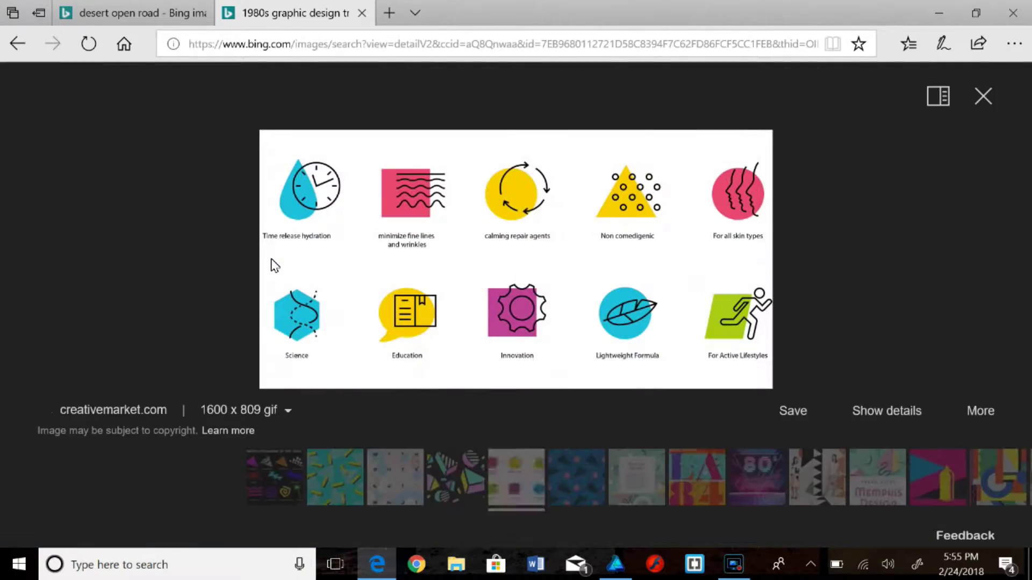
click(435, 344)
scroll(438, 351, down, 5)
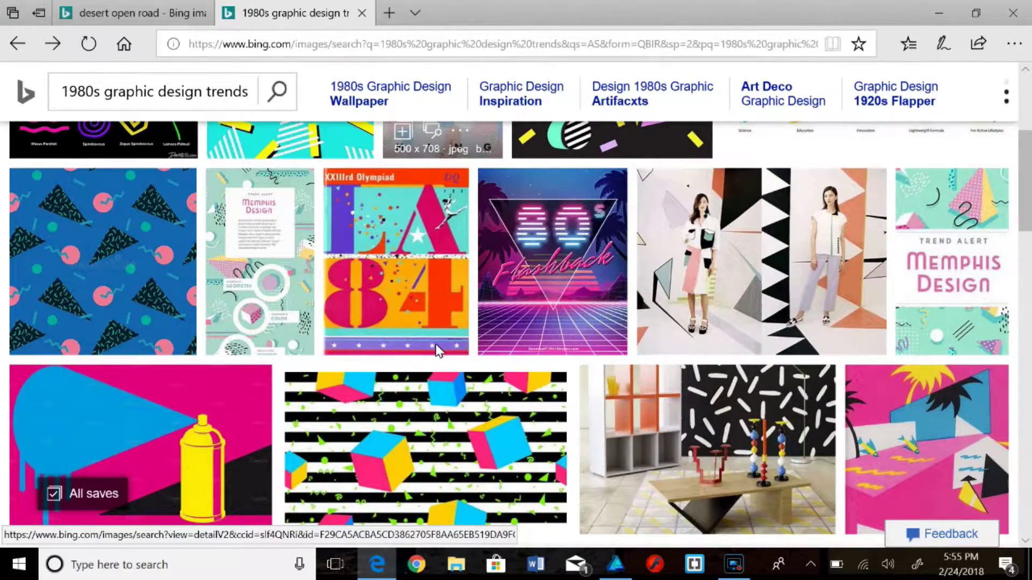
key(alt+Tab)
- Type the title 'Tears For Fears'
text(Tears Forf)
key(BackSpace)
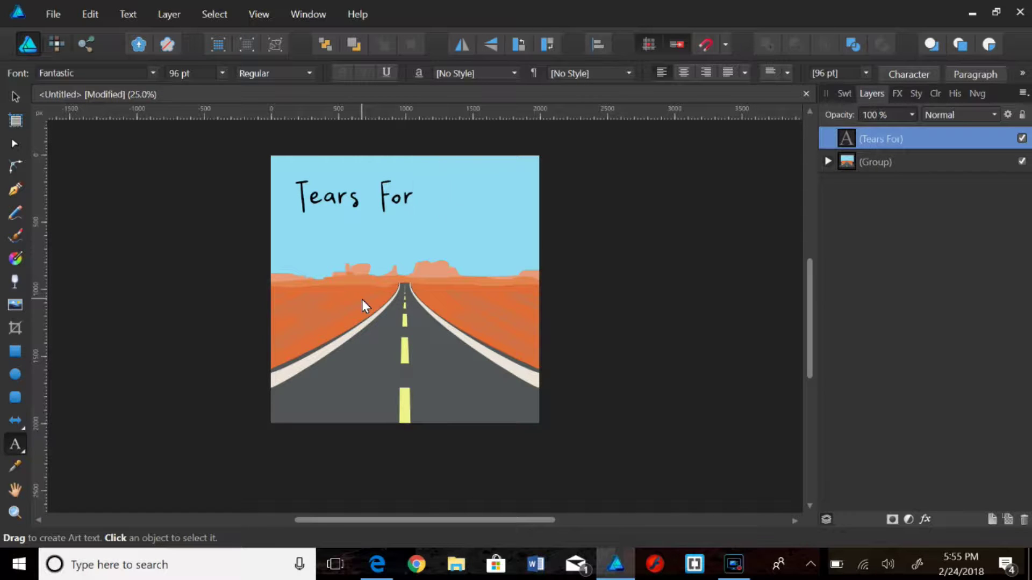
text( Fears)
key(Escape)
- Centre the 'Tears For Fears' title horizontally, then show the album cover image results in Edge
click(15, 96)
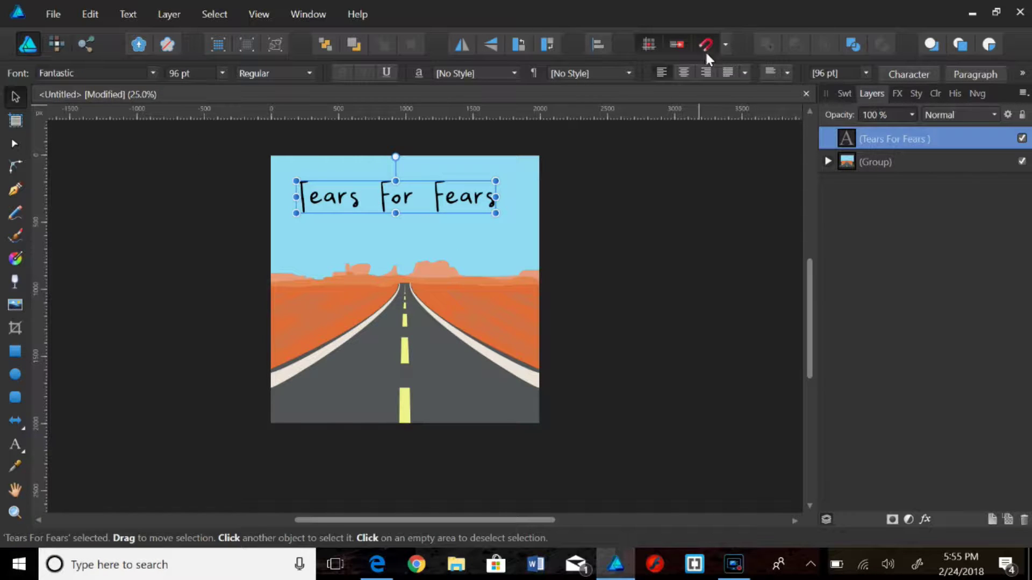
click(596, 44)
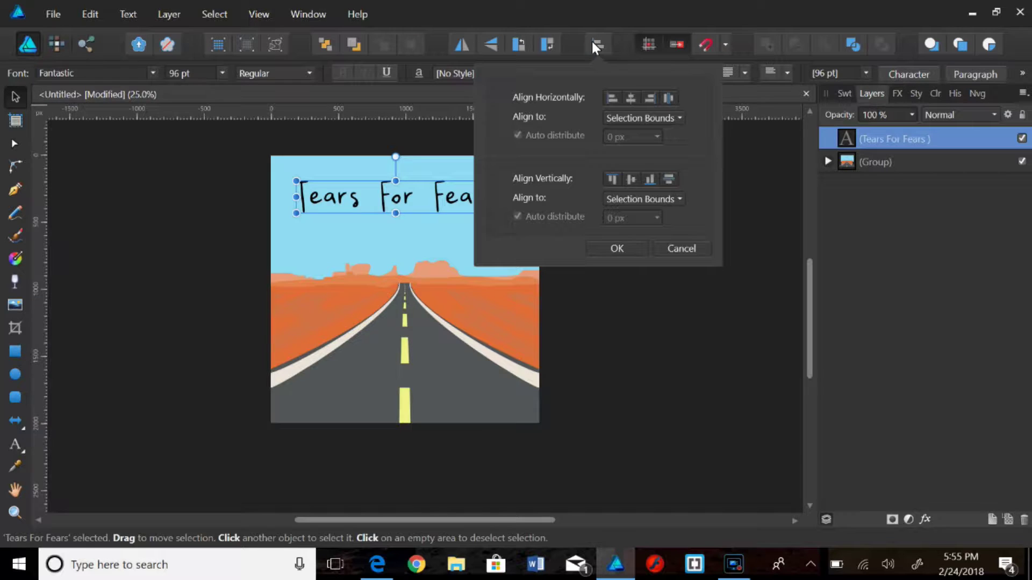
click(629, 113)
click(616, 247)
click(224, 212)
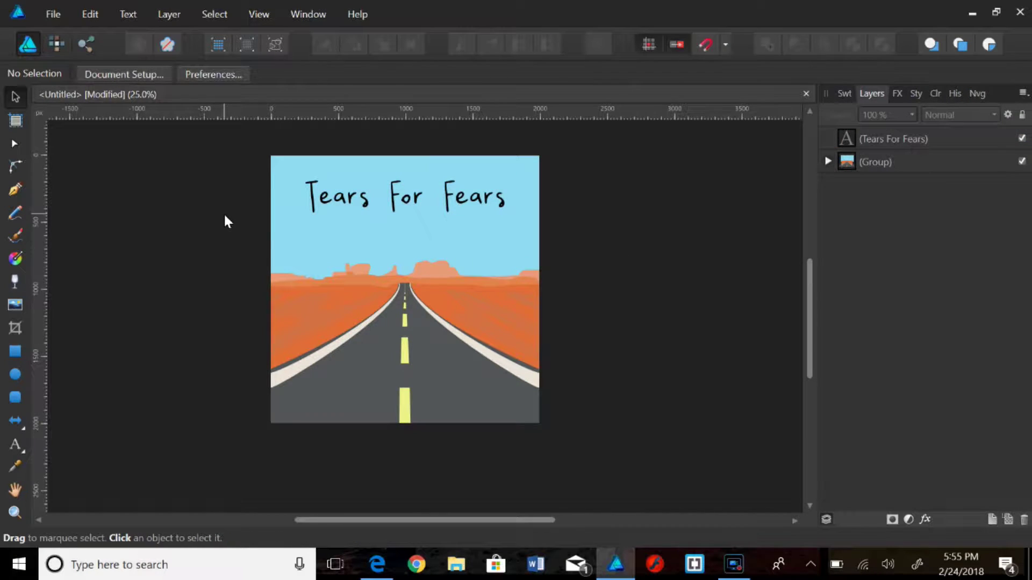
click(376, 564)
click(22, 39)
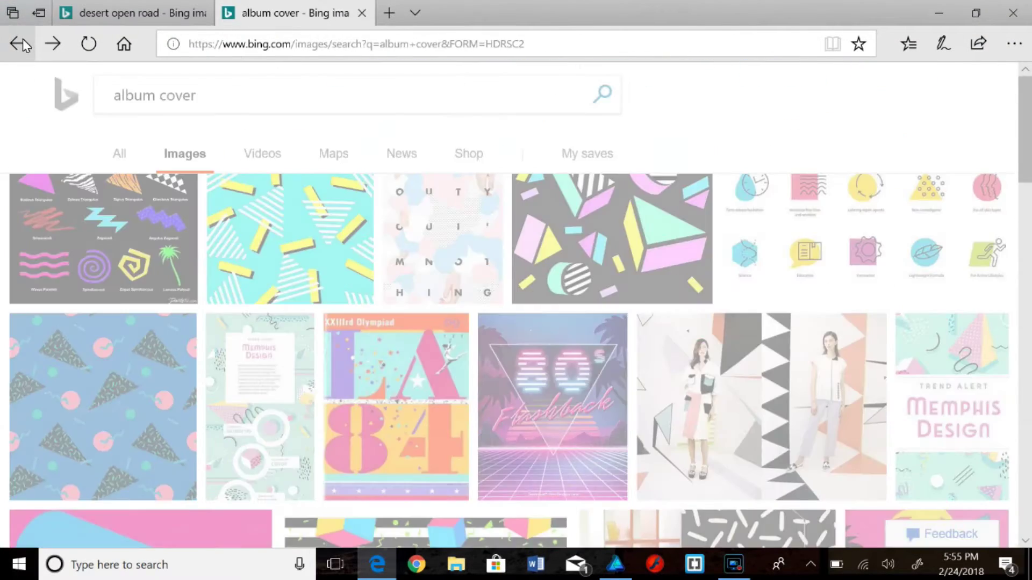
- Return to the album cover document with the Artistic Text tool ready
click(22, 39)
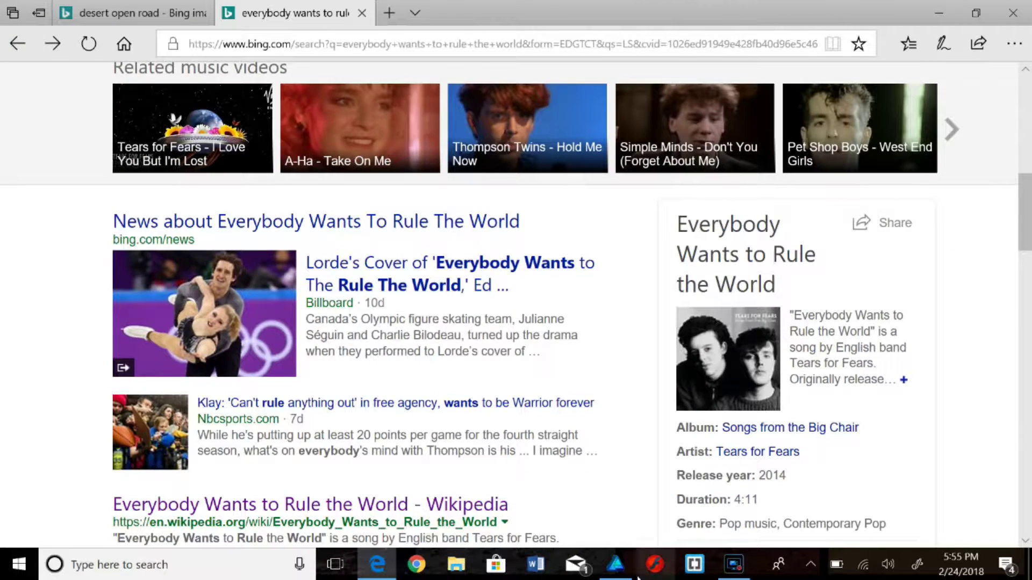
click(615, 564)
click(15, 445)
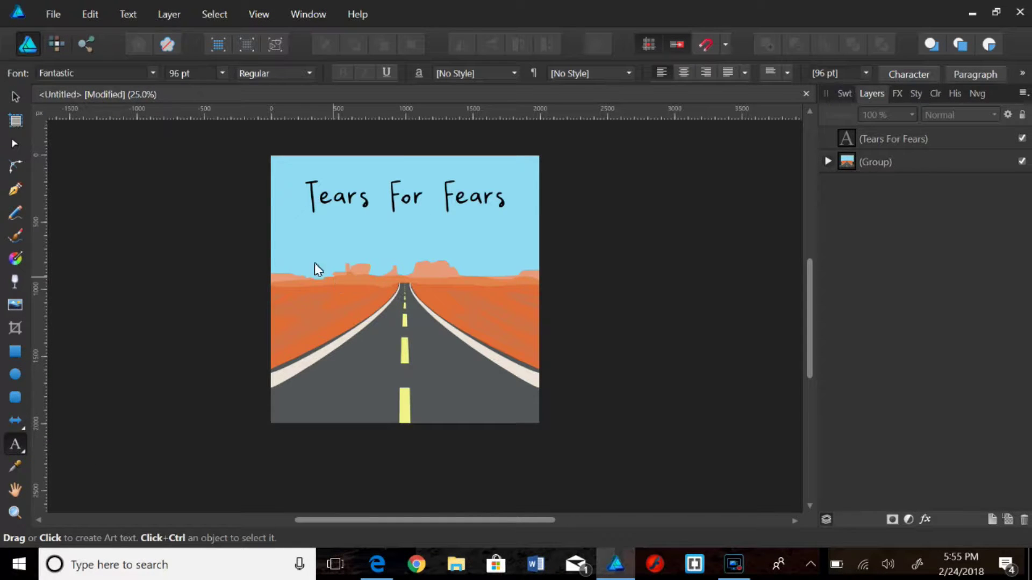
click(153, 73)
scroll(247, 161, down, 10)
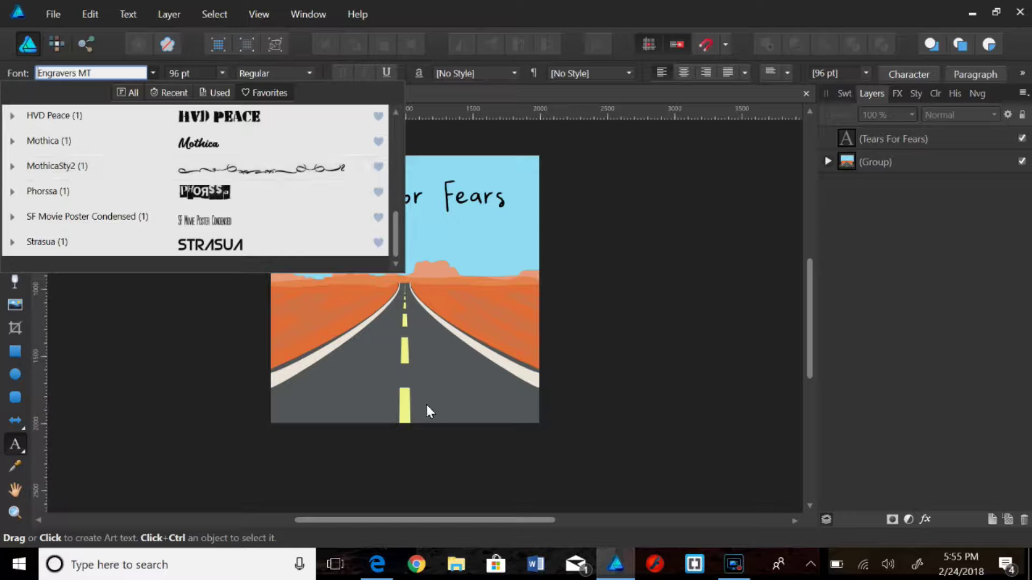
click(383, 365)
- Start a text line 'Ev' on the road and try the Belisa plumilla manual font
click(297, 383)
text(Ever)
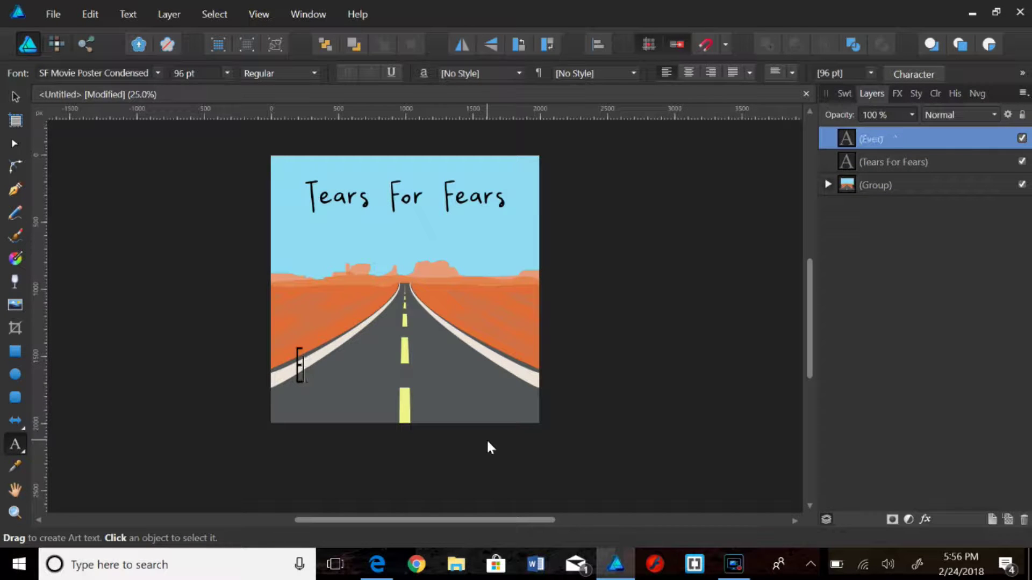
click(155, 72)
scroll(246, 166, up, 5)
scroll(247, 166, up, 5)
click(247, 166)
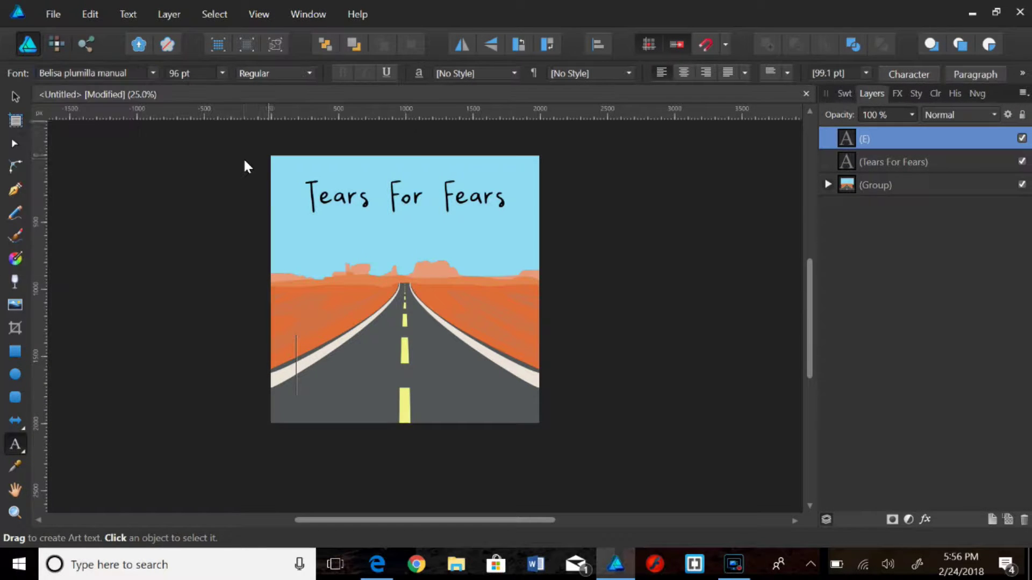
- Switch that text to the Fantastic font instead
click(153, 73)
scroll(182, 214, down, 10)
scroll(235, 121, up, 10)
scroll(234, 200, down, 5)
scroll(234, 200, up, 5)
scroll(212, 228, down, 5)
scroll(211, 229, up, 5)
scroll(258, 197, down, 3)
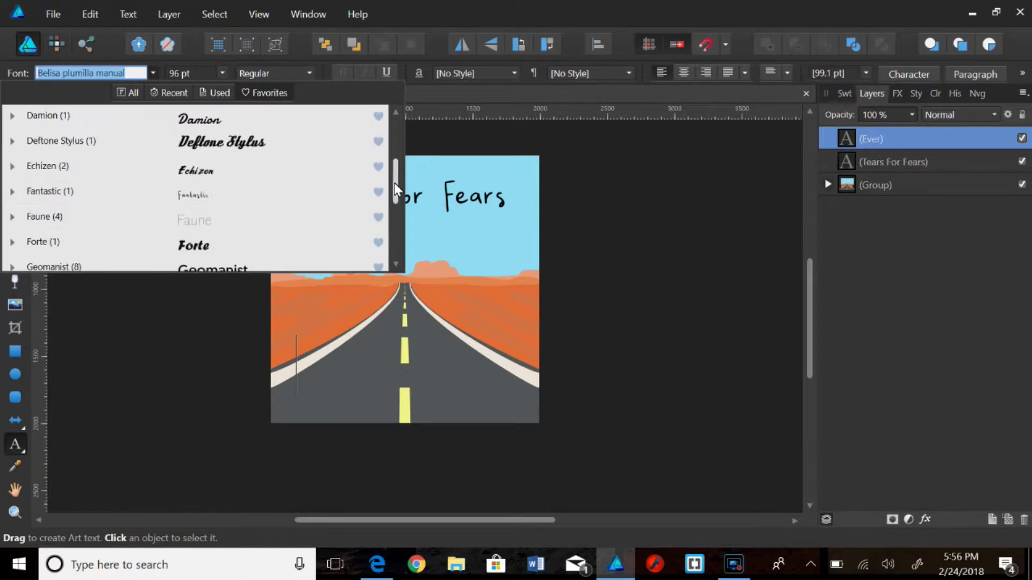
click(256, 191)
- Finish the word 'Everybody', centre it horizontally and move it up onto the road
text(ybody)
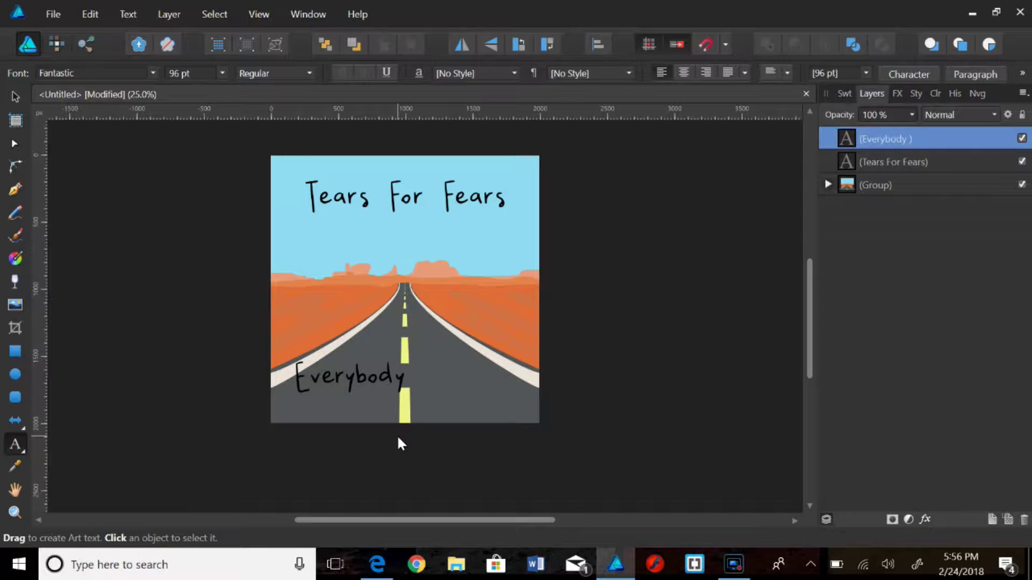
key(Escape)
key(Escape)
click(598, 44)
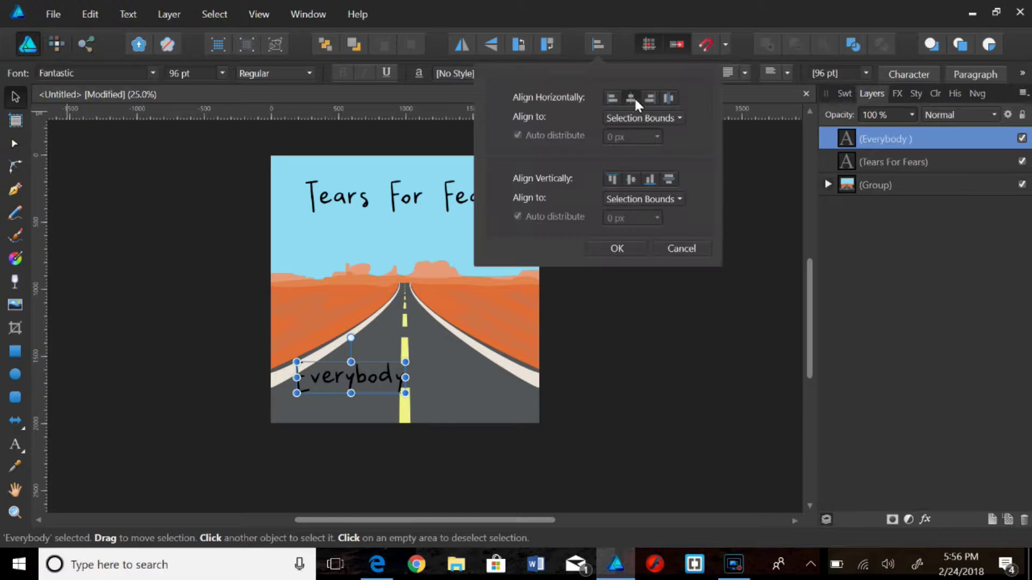
click(630, 98)
click(617, 248)
drag(391, 366, 390, 344)
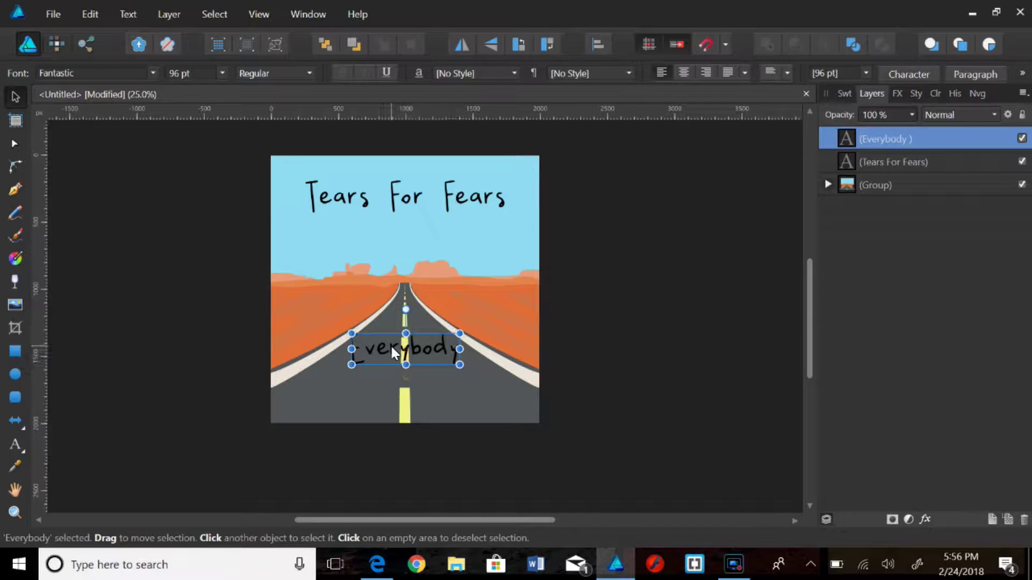
- Add a second text line 'Wants To Rule The World' below Everybody
click(15, 445)
click(299, 408)
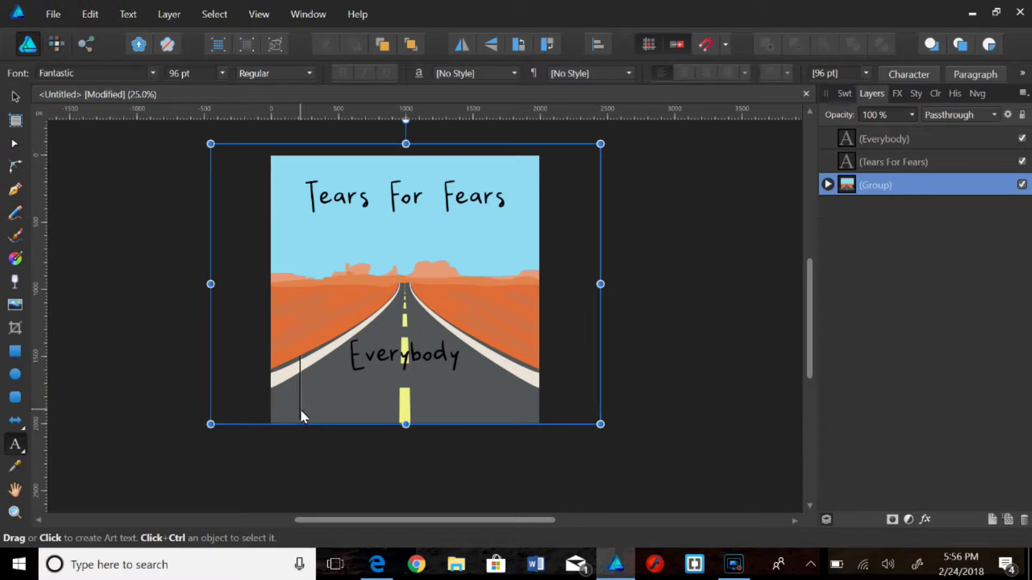
text(Wants To Rule The World)
key(Escape)
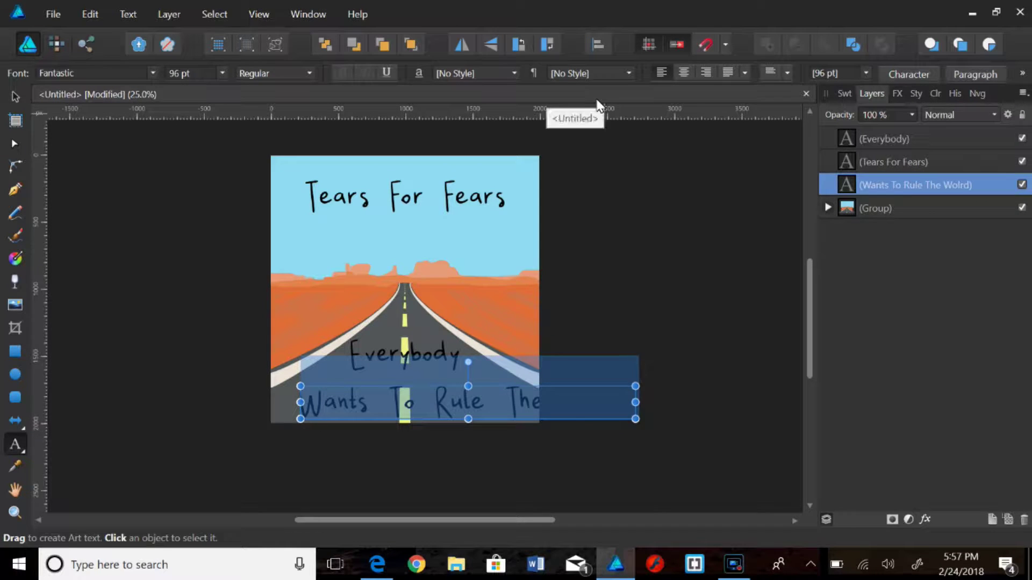
- Centre and narrow the second line, correcting 'Wolrd' to 'World'
click(598, 44)
click(607, 141)
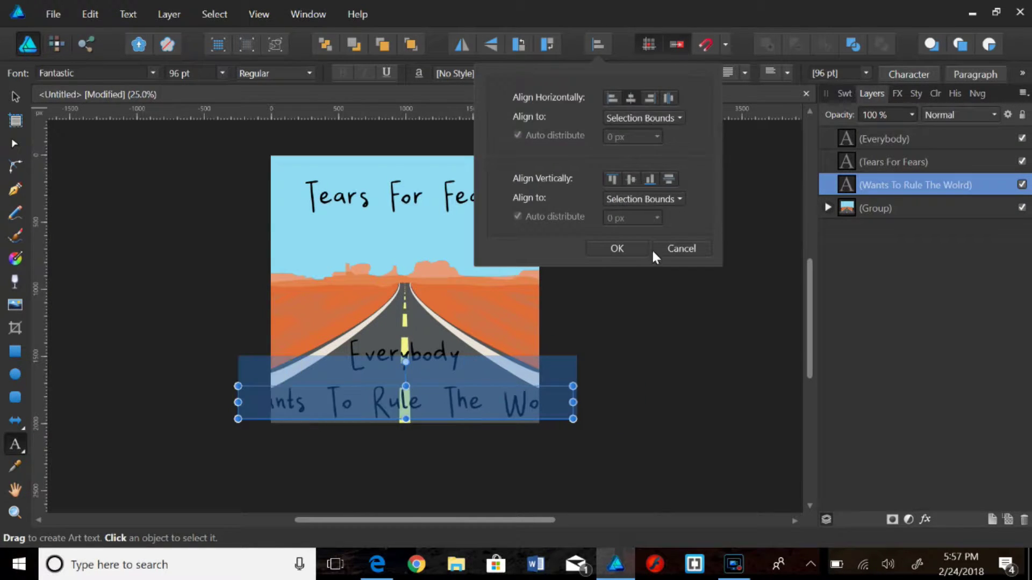
drag(572, 402, 450, 402)
click(583, 407)
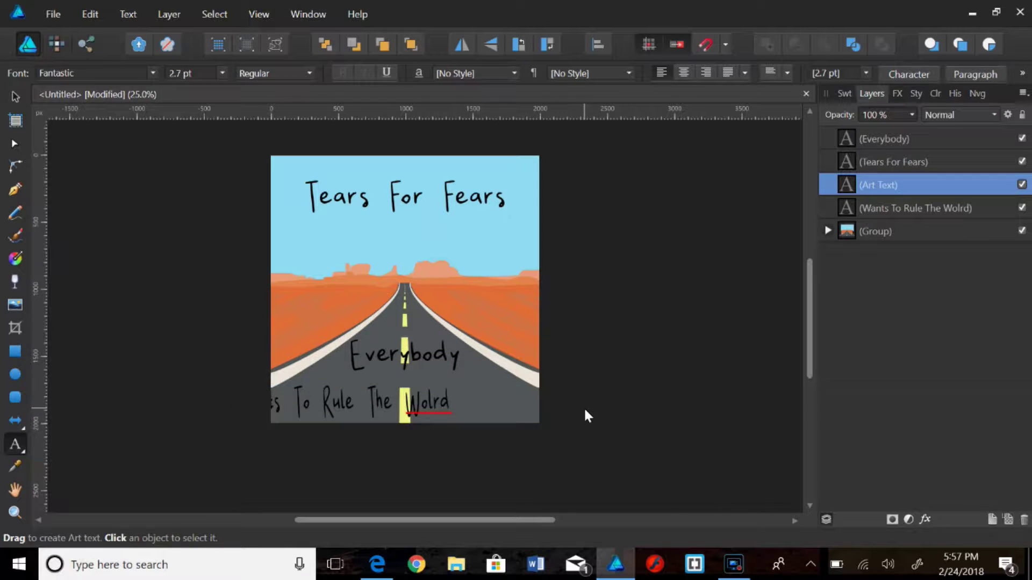
double_click(435, 404)
text(World)
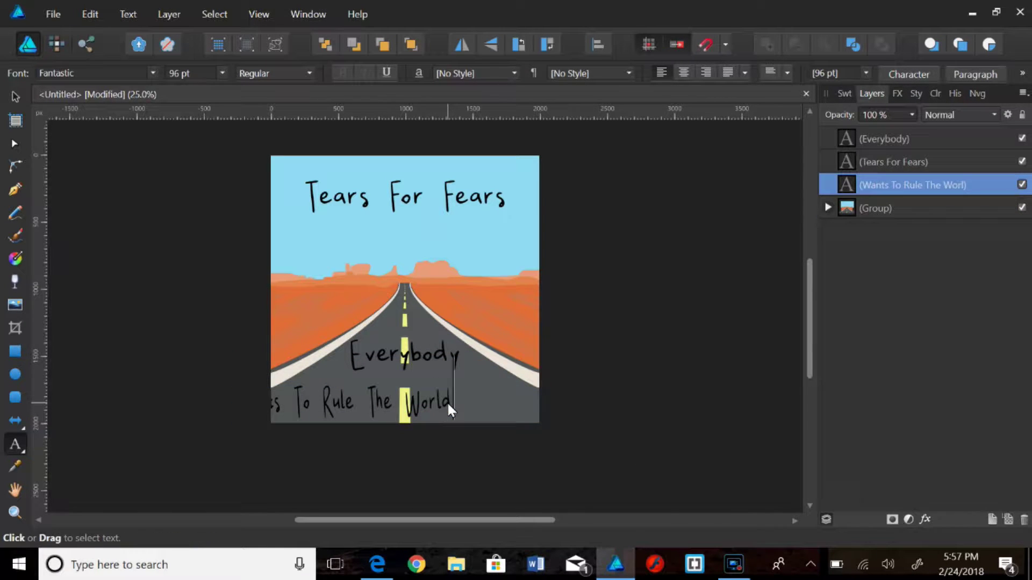
key(Escape)
- Shift the second line onto the cover, re-centre it horizontally, and deselect
drag(354, 407, 419, 405)
click(597, 44)
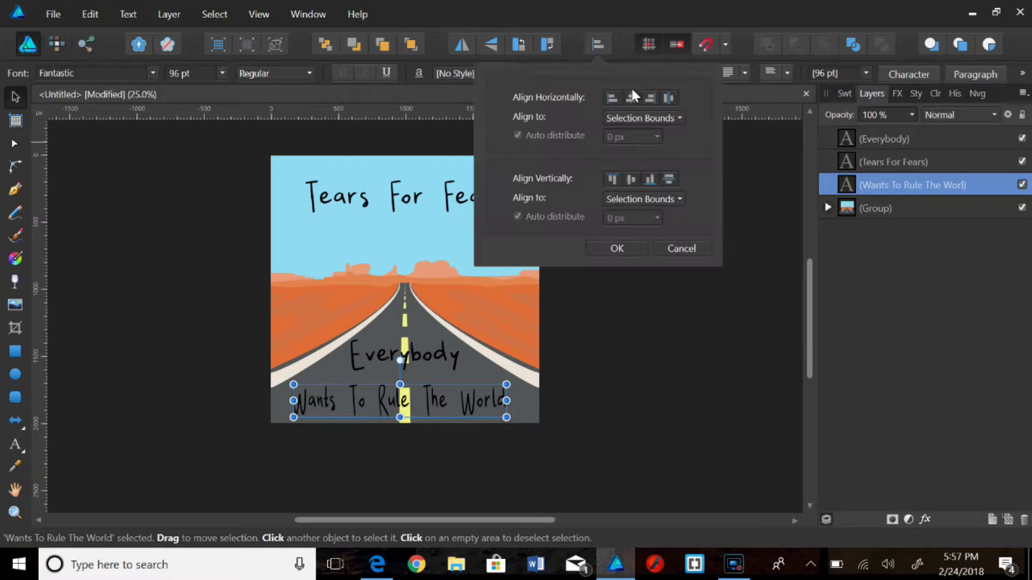
click(623, 291)
click(56, 276)
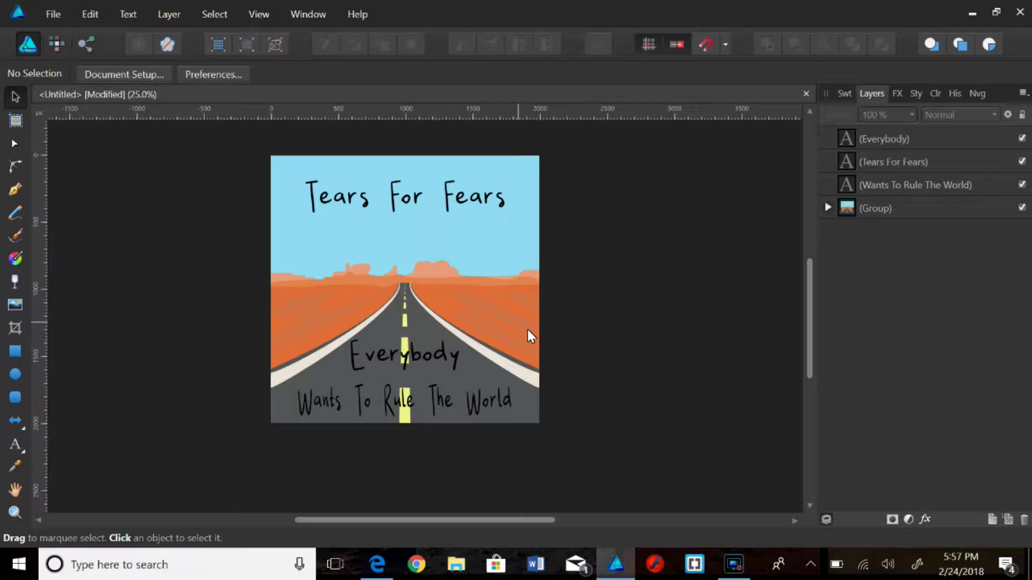
- Try 144 pt on 'Wants To Rule The World', then undo it back to 96 pt
click(15, 445)
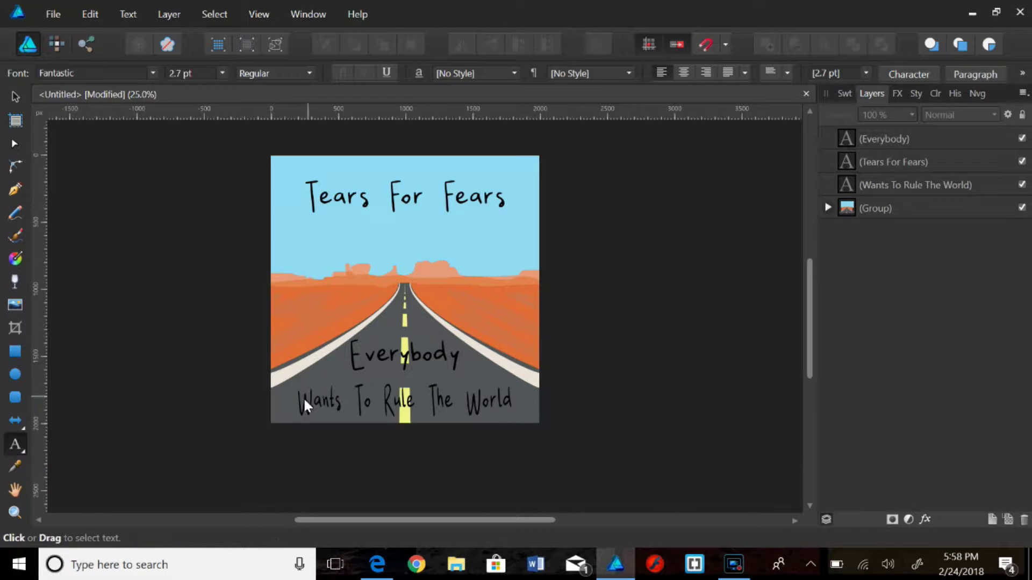
click(301, 407)
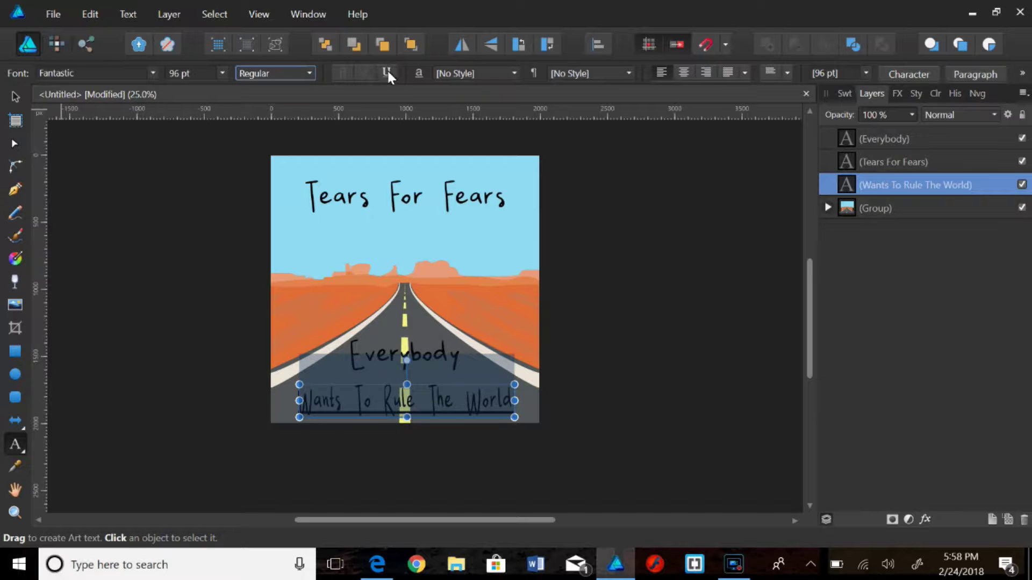
click(222, 73)
click(194, 347)
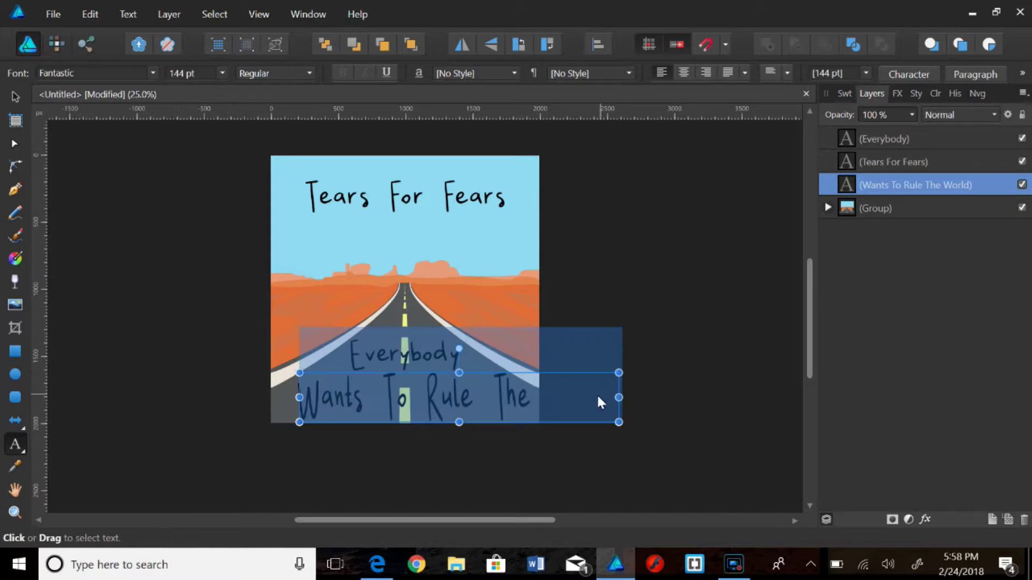
mouse_move(617, 398)
mouse_down()
mouse_move(504, 428)
mouse_move(531, 423)
mouse_up()
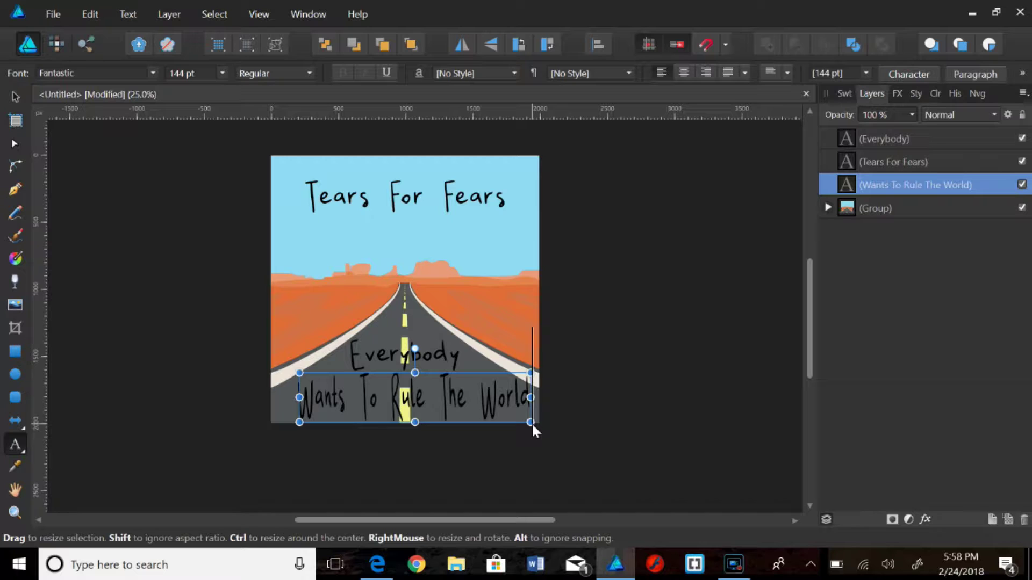
key(ctrl+z)
key(ctrl+z)
- Shrink 'Everybody' to 72 pt, leaving the second line at 96 pt
click(336, 351)
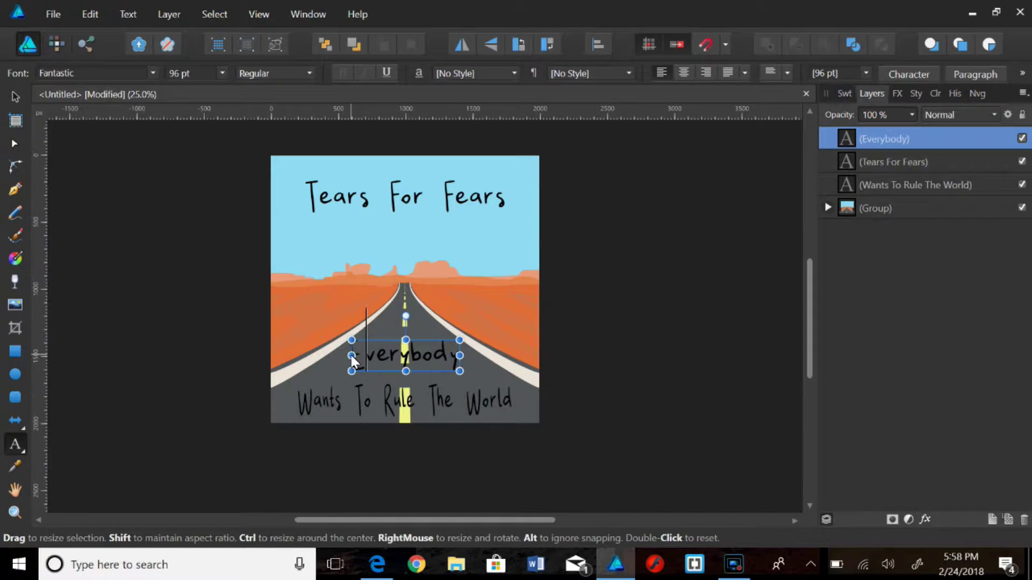
click(221, 73)
click(192, 304)
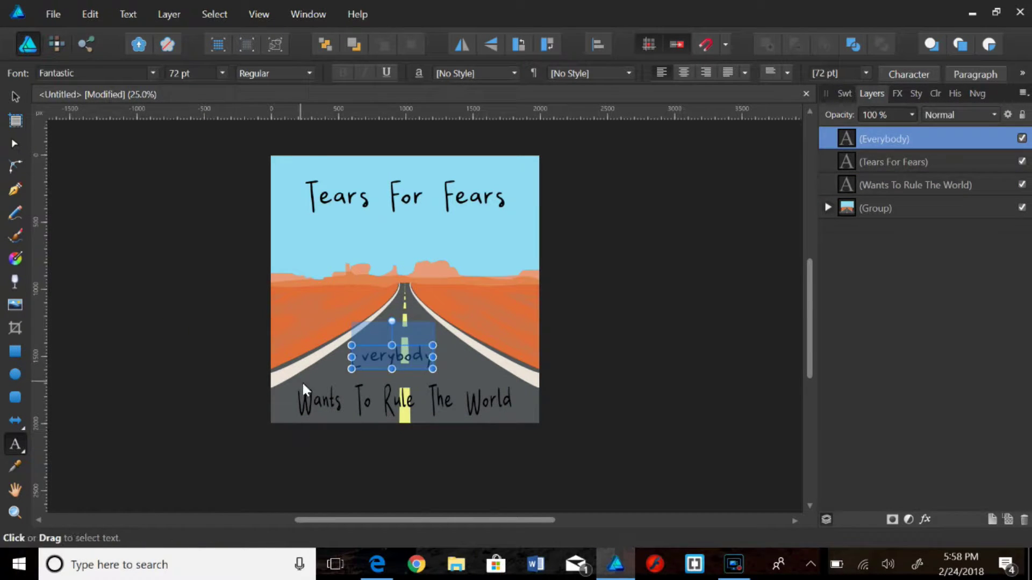
click(307, 398)
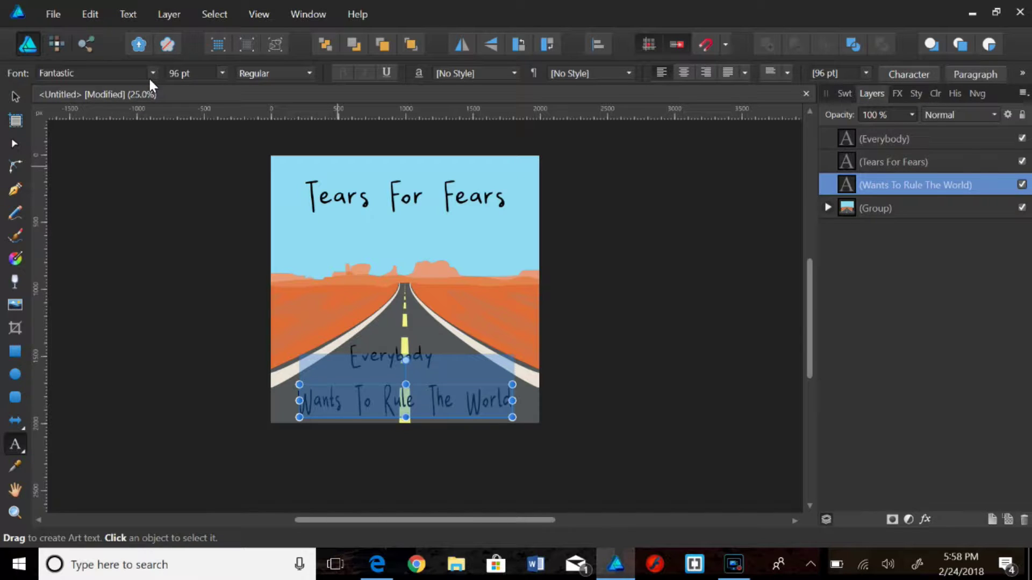
click(221, 73)
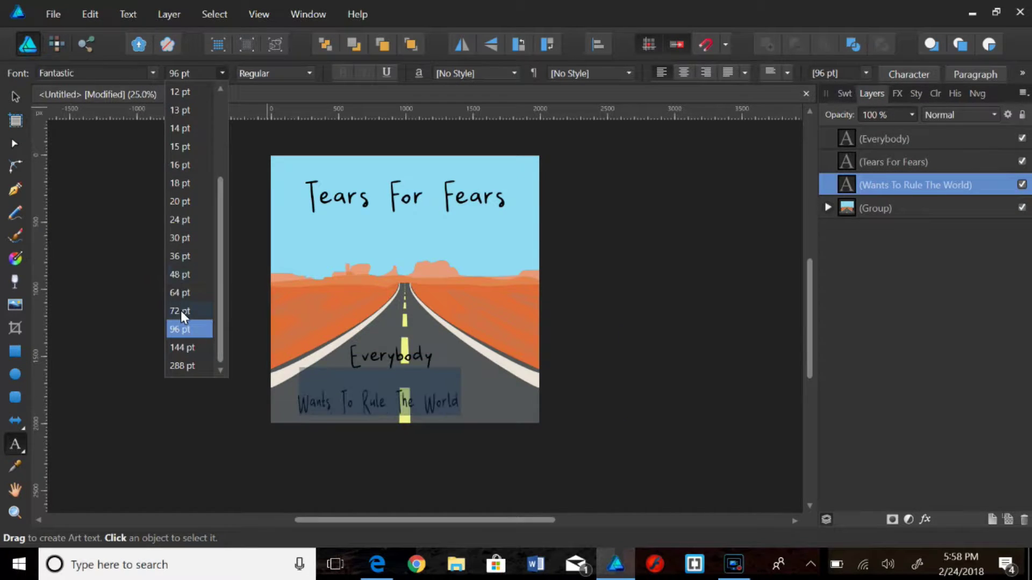
key(Escape)
- Centre 'Everybody' horizontally on the cover, then return to Edge's song search results
click(597, 44)
click(617, 247)
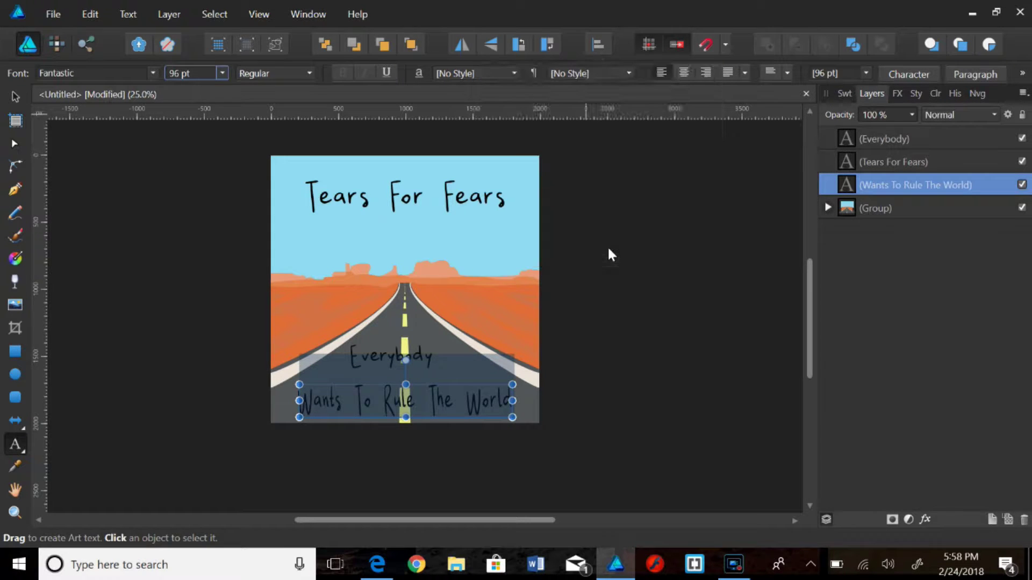
click(597, 44)
click(614, 246)
key(Escape)
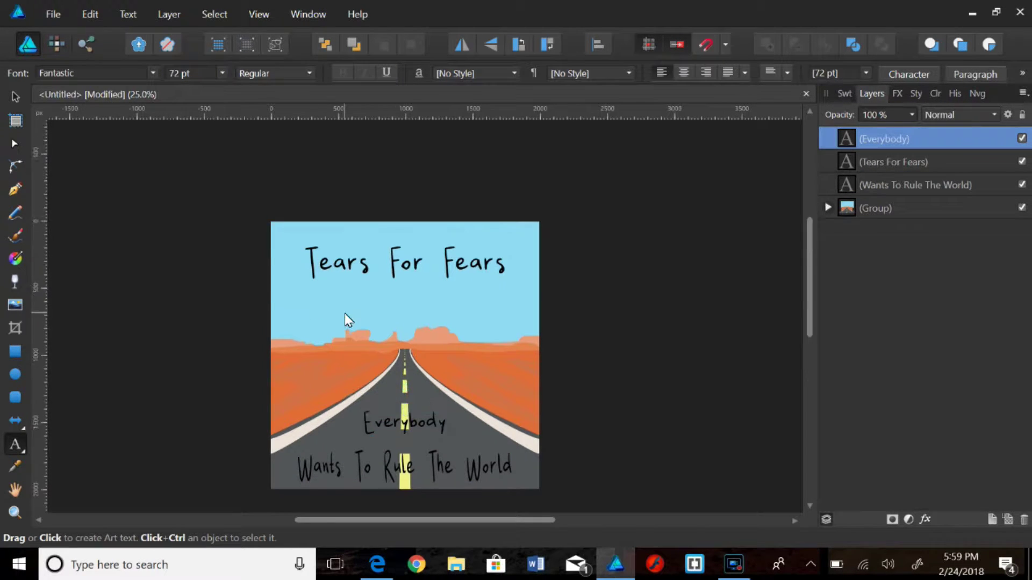
click(343, 311)
click(377, 564)
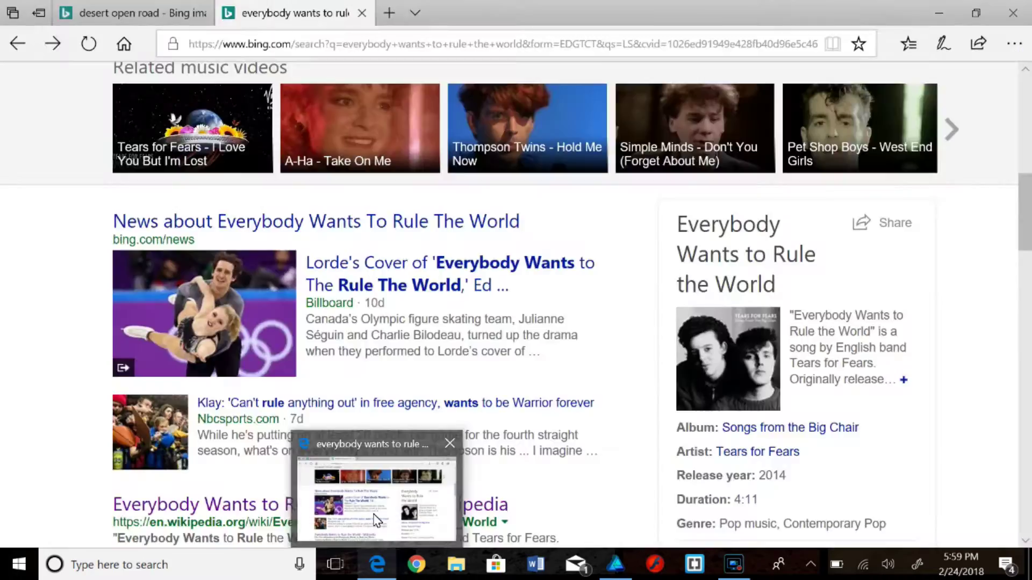
- Search Bing for 'road sign' and show the image results
triple_click(226, 95)
key(BackSpace)
text(road sign)
key(Return)
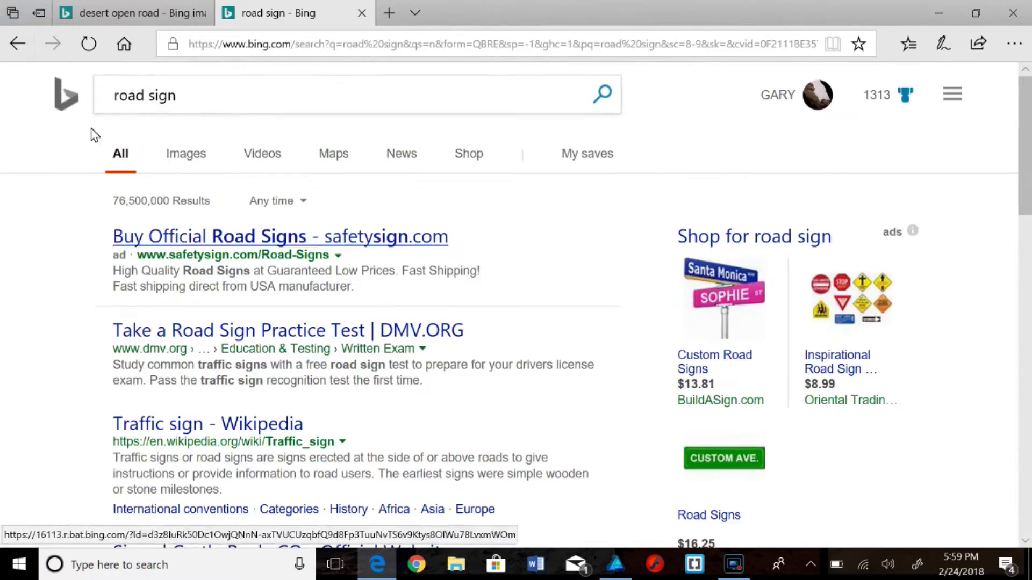
click(185, 154)
- Scroll through the road sign pictures, then go back to Affinity Designer
scroll(441, 408, down, 5)
scroll(450, 416, down, 5)
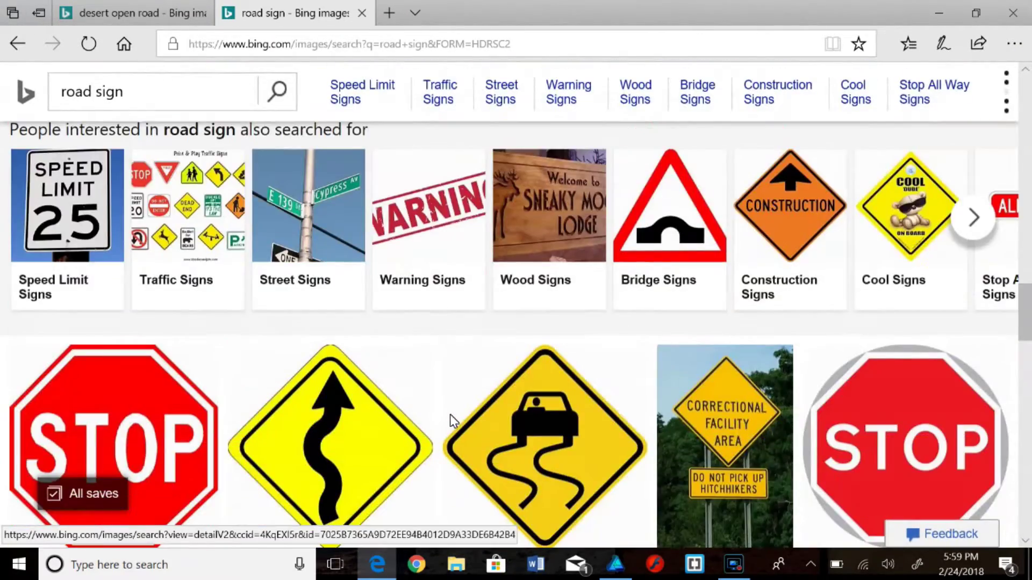
scroll(449, 415, down, 3)
scroll(453, 421, up, 1)
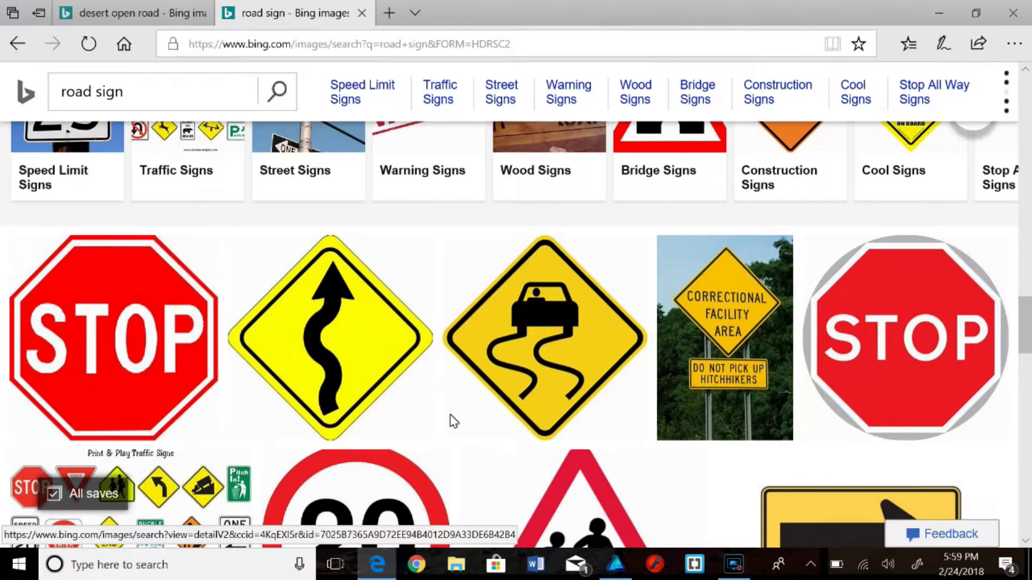
scroll(450, 414, down, 5)
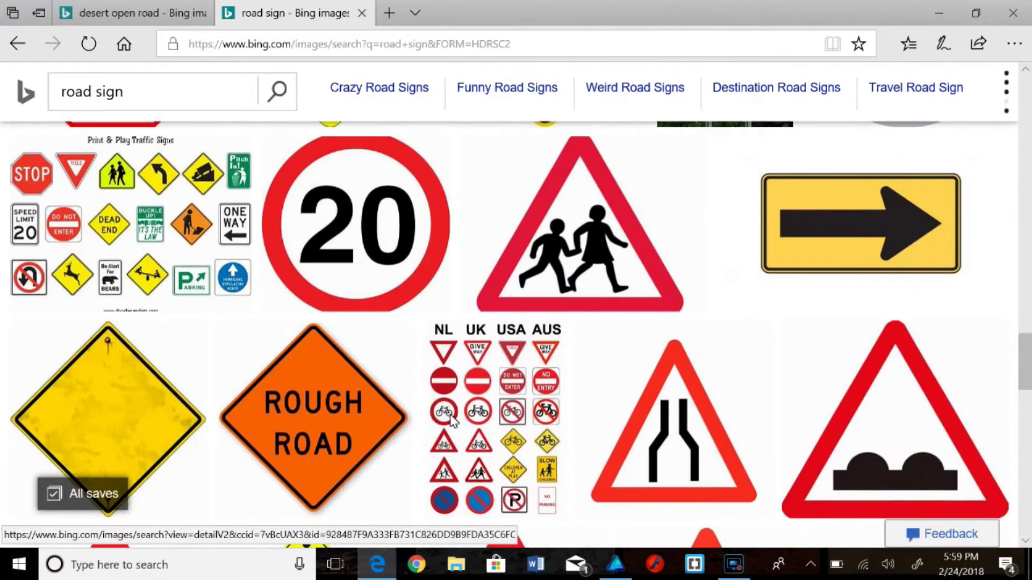
scroll(451, 419, down, 6)
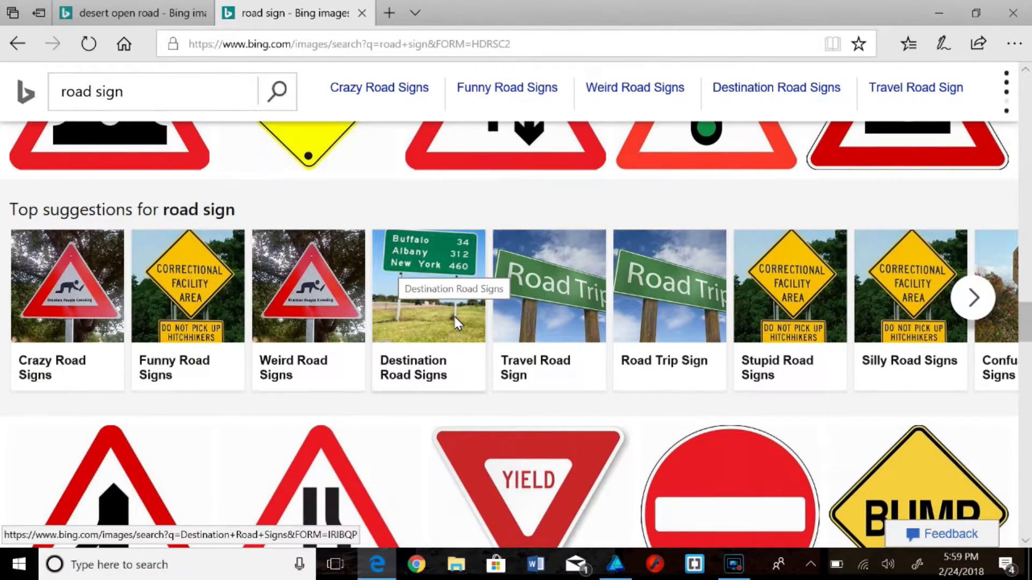
click(617, 566)
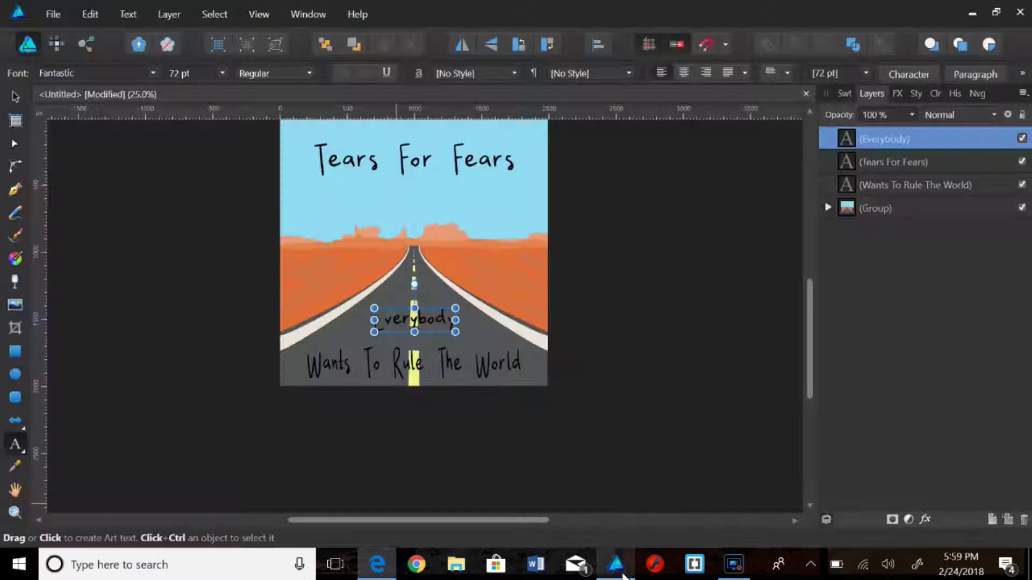
- Back in Affinity Designer, add an empty Layer8 above the text layers for the road sign
click(617, 567)
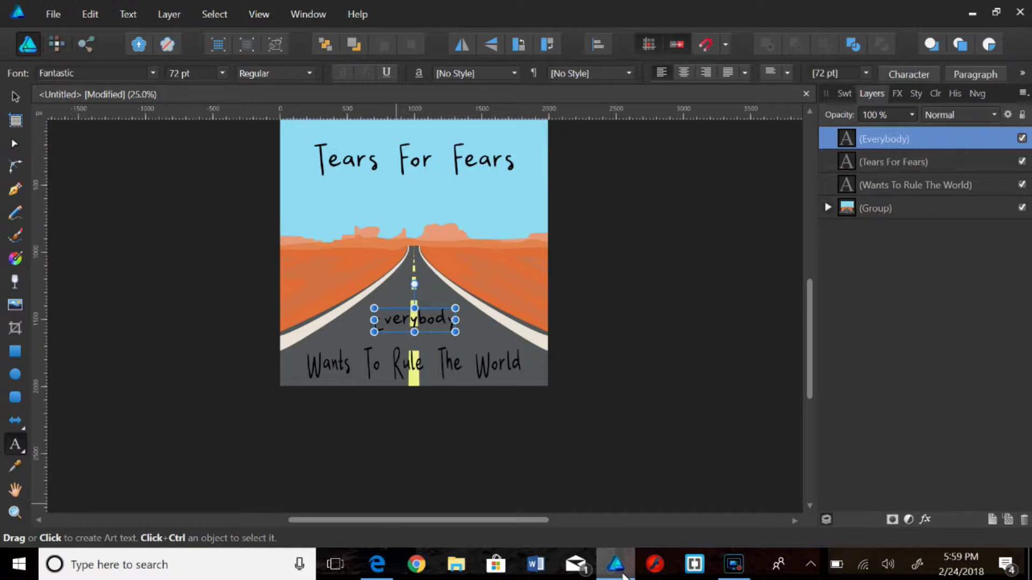
scroll(502, 458, up, 2)
scroll(501, 457, right, 2)
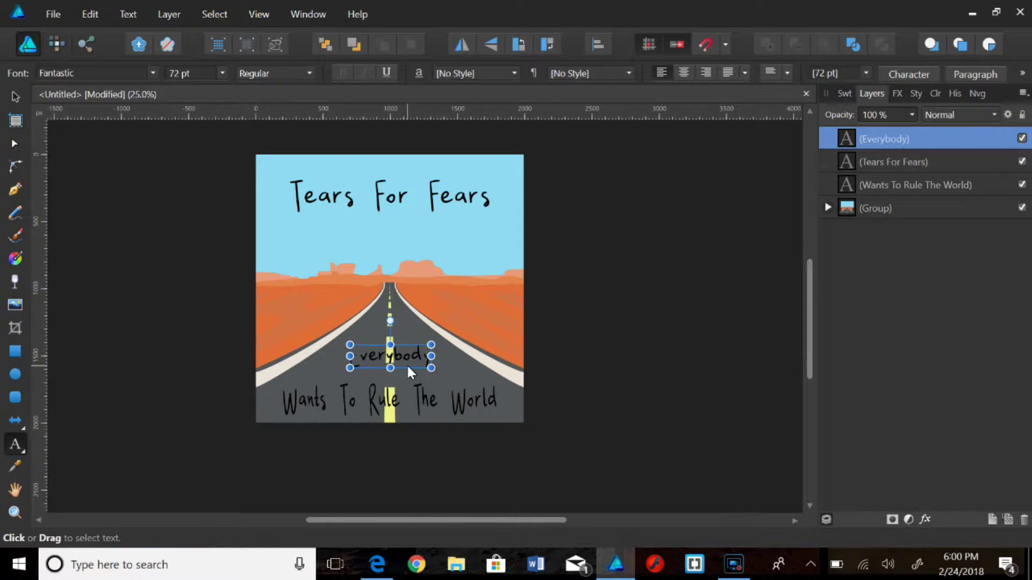
click(991, 519)
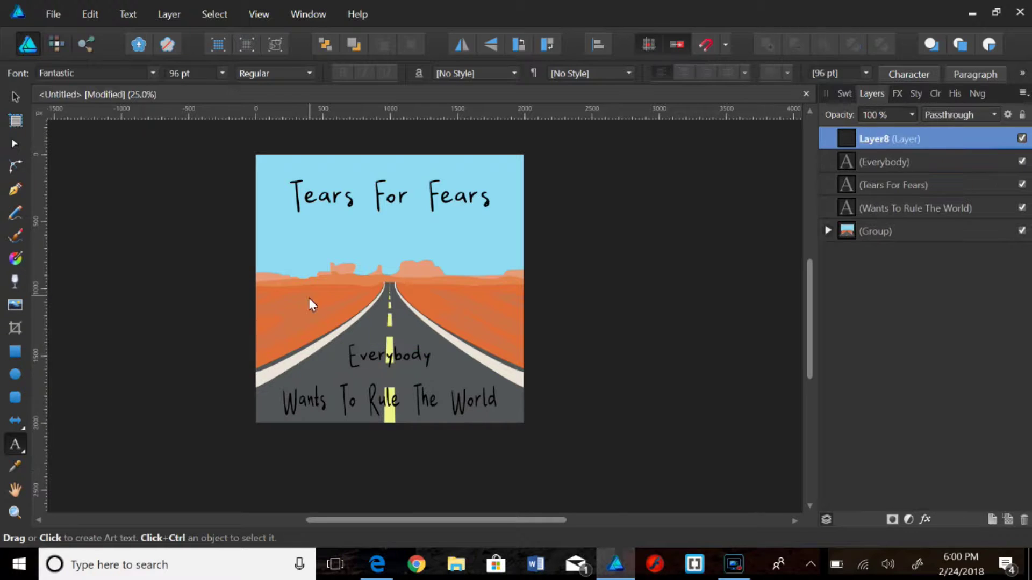
- Set the rounded-rectangle fill to a dark green from the PANTONE+ Color Bridge Uncoated-V2 swatches
click(15, 397)
click(101, 73)
click(121, 103)
click(74, 103)
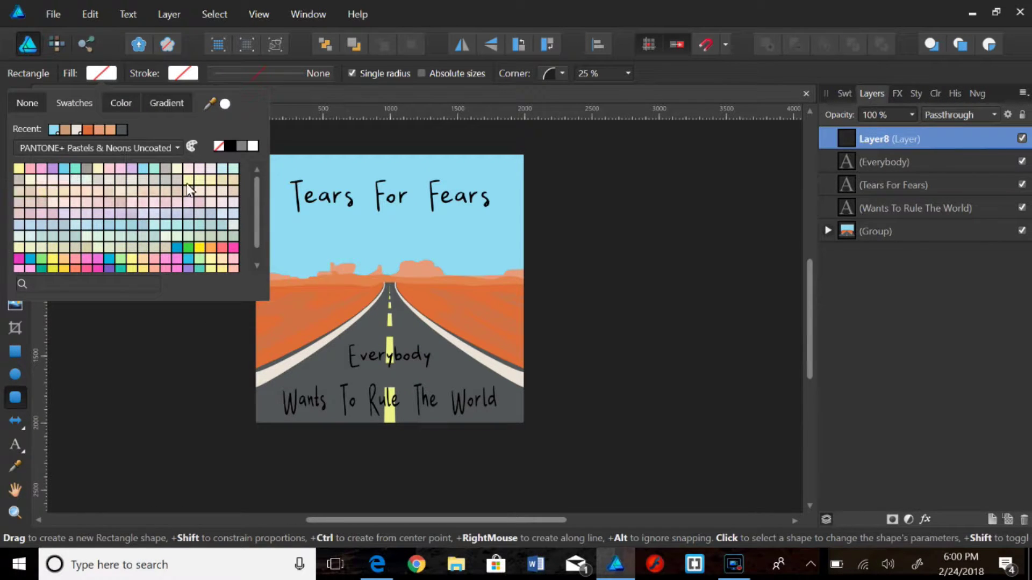
scroll(177, 214, down, 1)
click(43, 243)
click(124, 148)
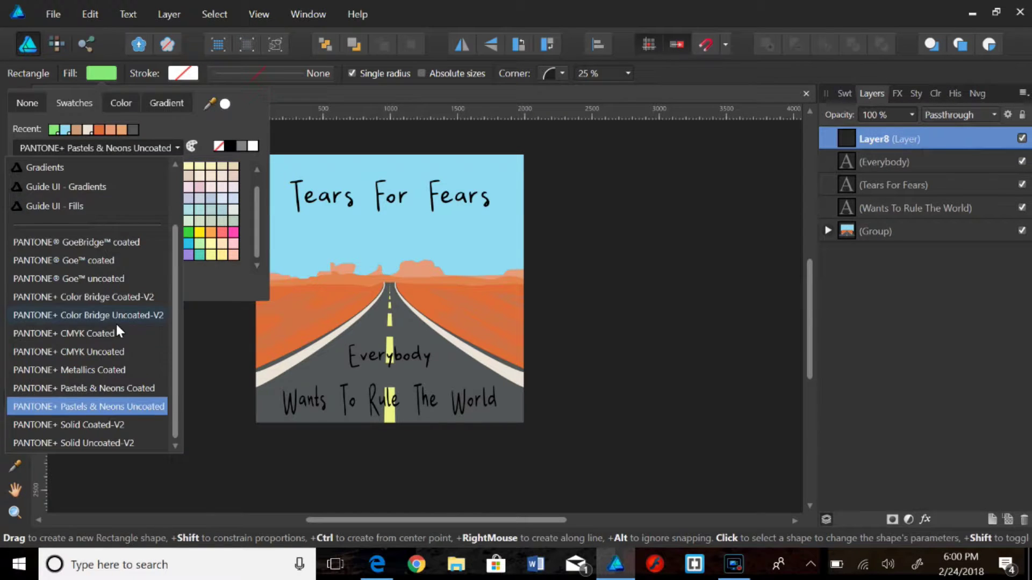
click(115, 325)
scroll(150, 212, down, 3)
scroll(150, 211, down, 2)
drag(257, 205, 256, 241)
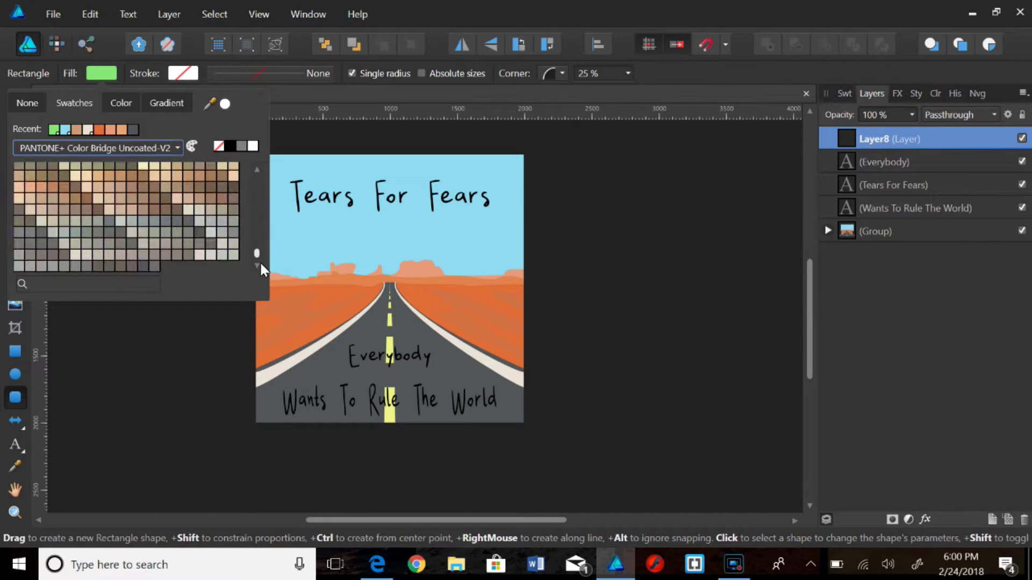
click(84, 196)
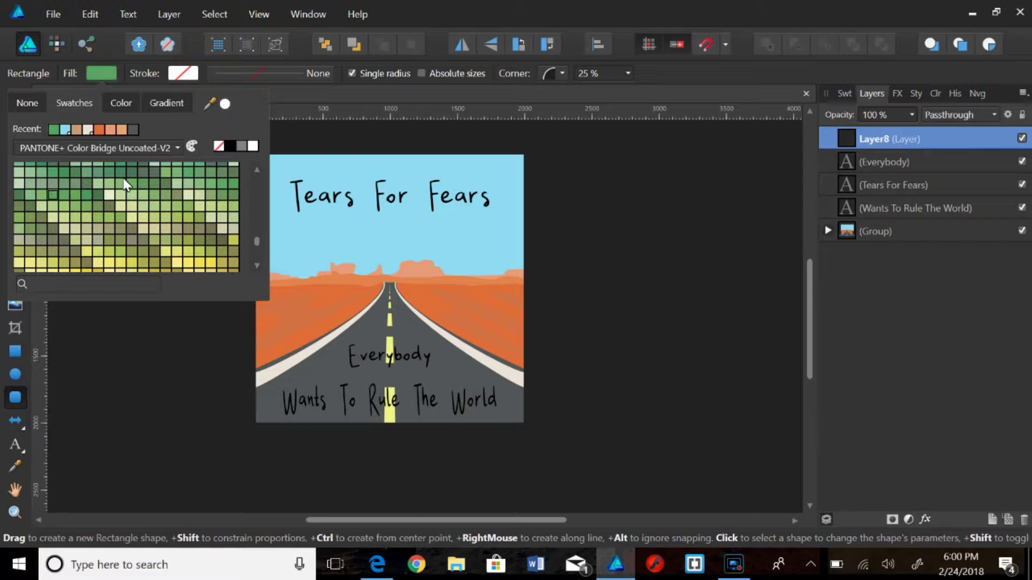
- Draw the green sign rectangle right of the road with 6% corner rounding
drag(404, 265, 502, 320)
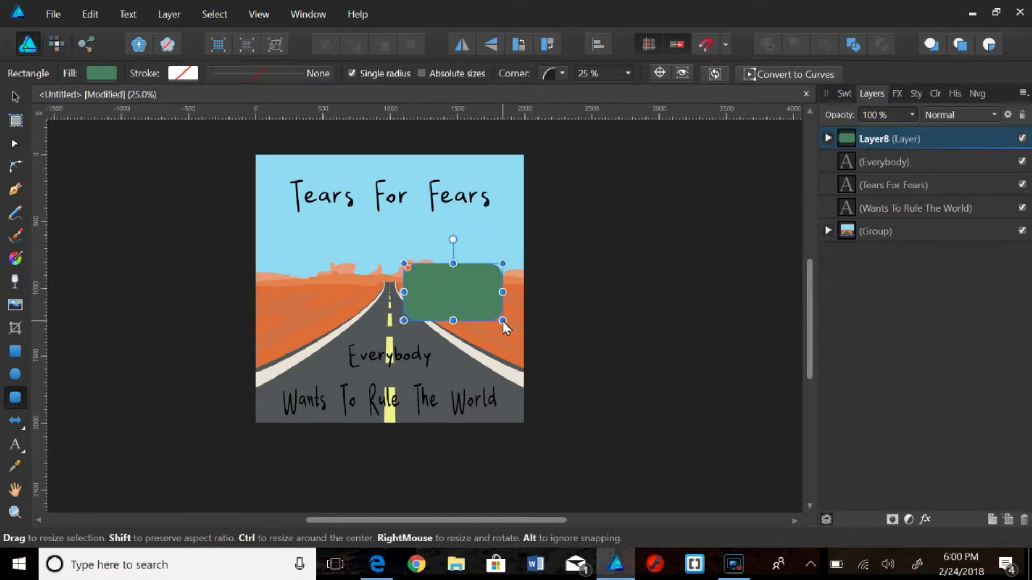
key(ctrl+plus)
key(ctrl+plus)
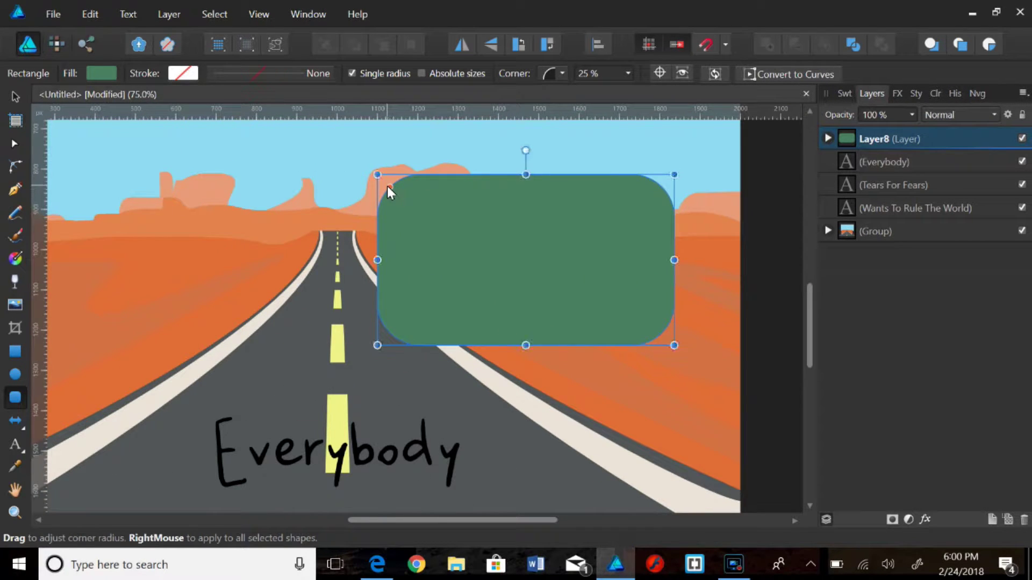
drag(387, 186, 377, 182)
scroll(511, 246, up, 3)
scroll(512, 244, down, 3)
scroll(511, 244, left, 3)
- Paste a copy of the sign rectangle, shrink it slightly, and remove its fill
click(89, 14)
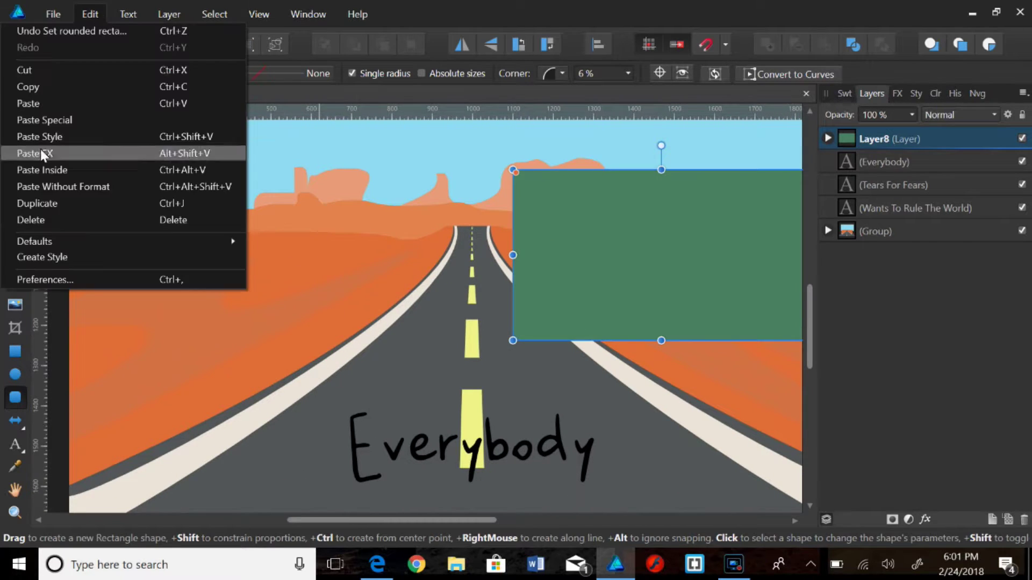
click(56, 102)
drag(513, 170, 522, 175)
scroll(614, 234, right, 2)
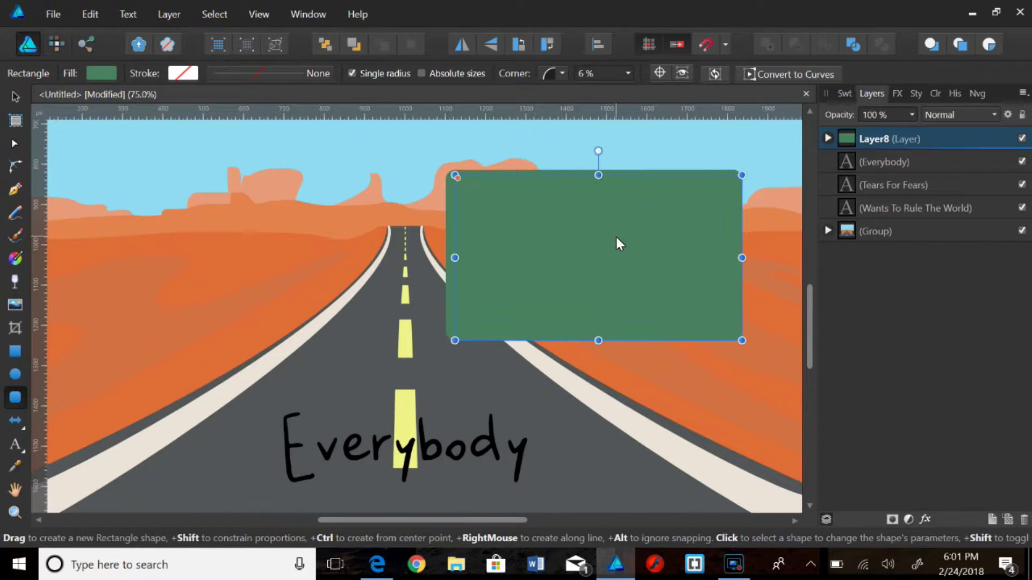
click(101, 73)
click(16, 103)
click(174, 73)
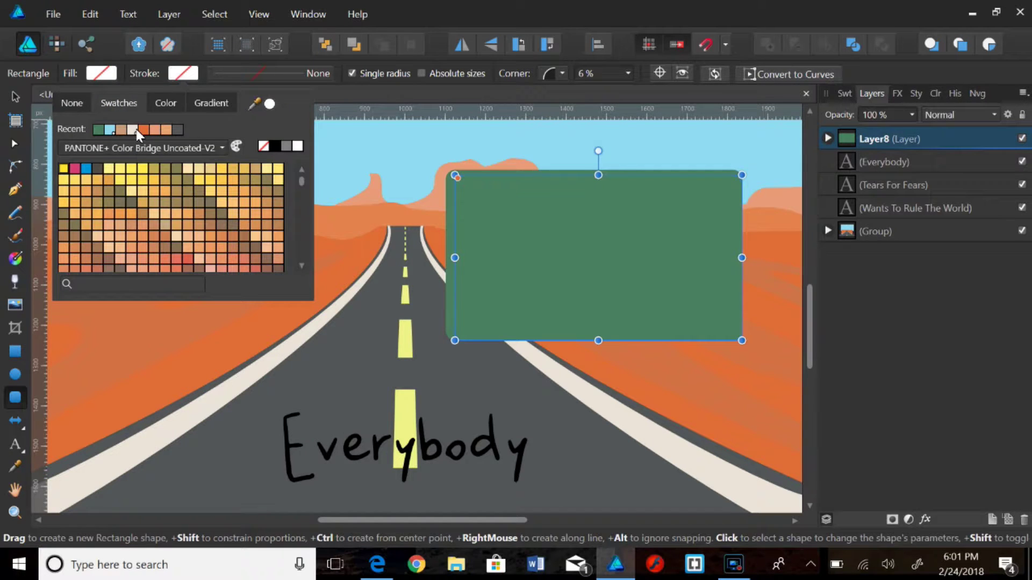
- Give the fill-less copy a cream outline about 2.8 pt thick
click(133, 131)
click(828, 139)
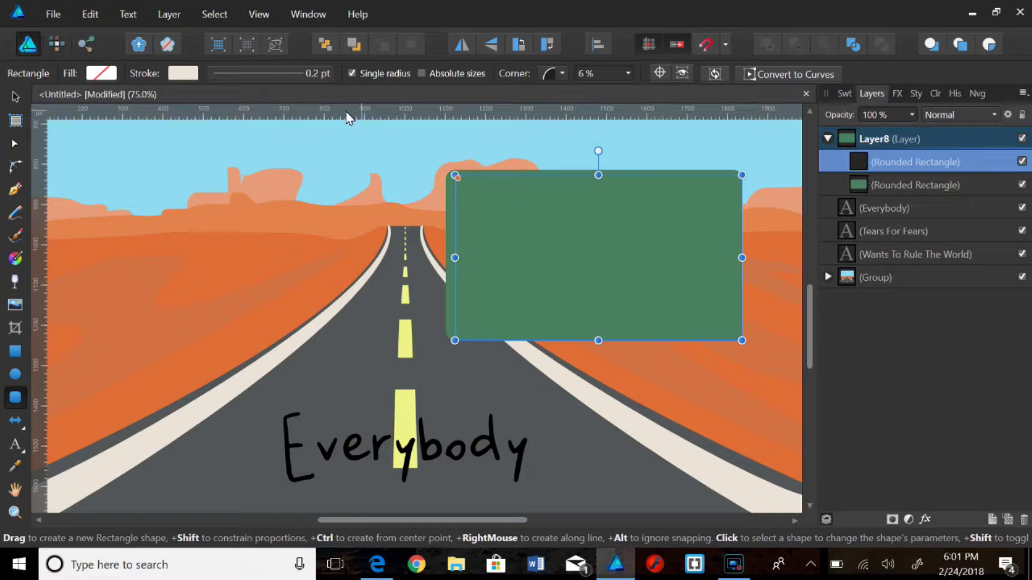
click(303, 72)
mouse_move(183, 130)
mouse_down()
mouse_move(205, 142)
mouse_move(201, 133)
mouse_up()
- Select the cream-outlined rectangle, undoing an accidental shift of the background
key(v)
click(500, 182)
drag(494, 176, 501, 176)
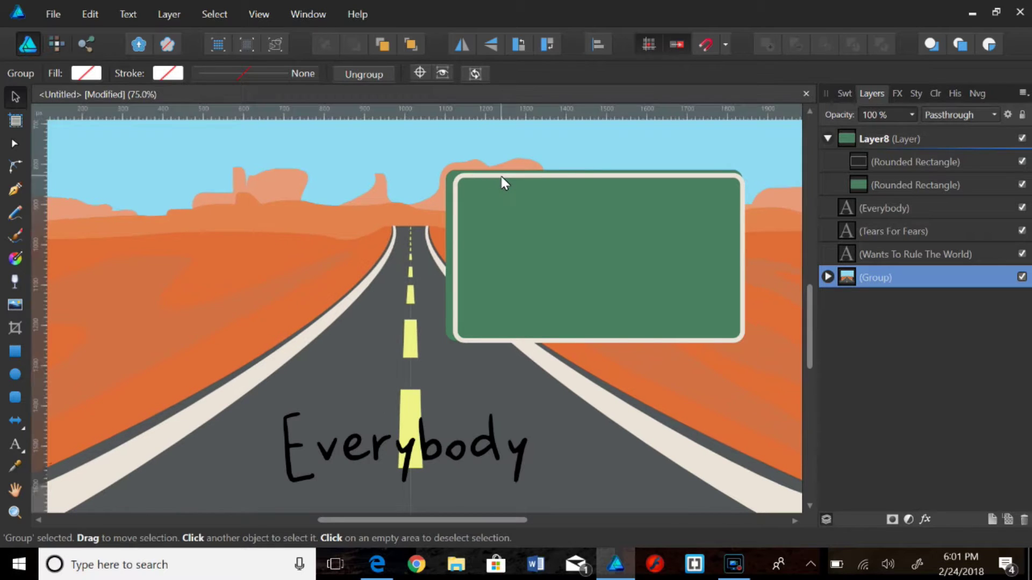
key(ctrl+z)
click(500, 176)
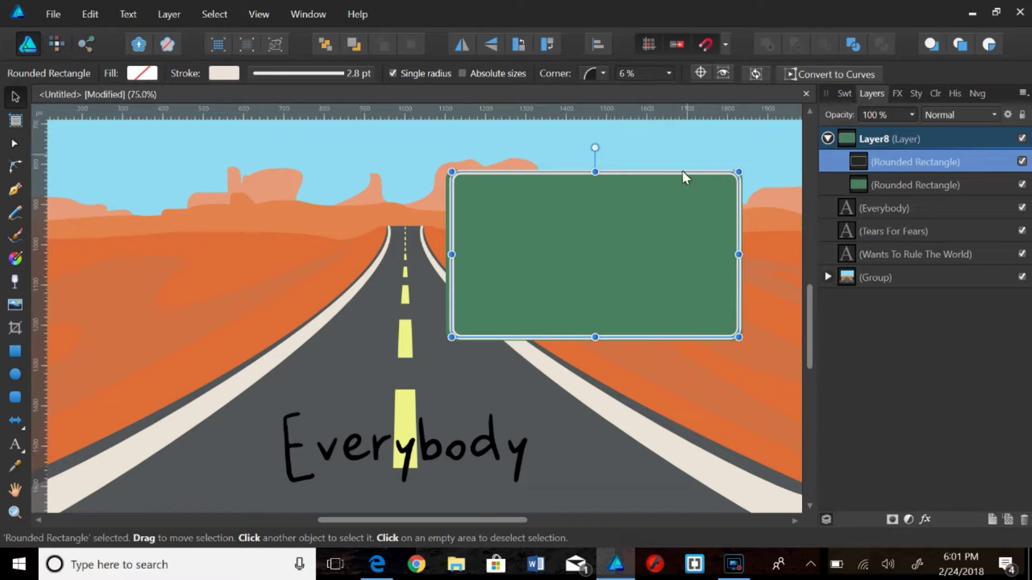
scroll(681, 177, up, 2)
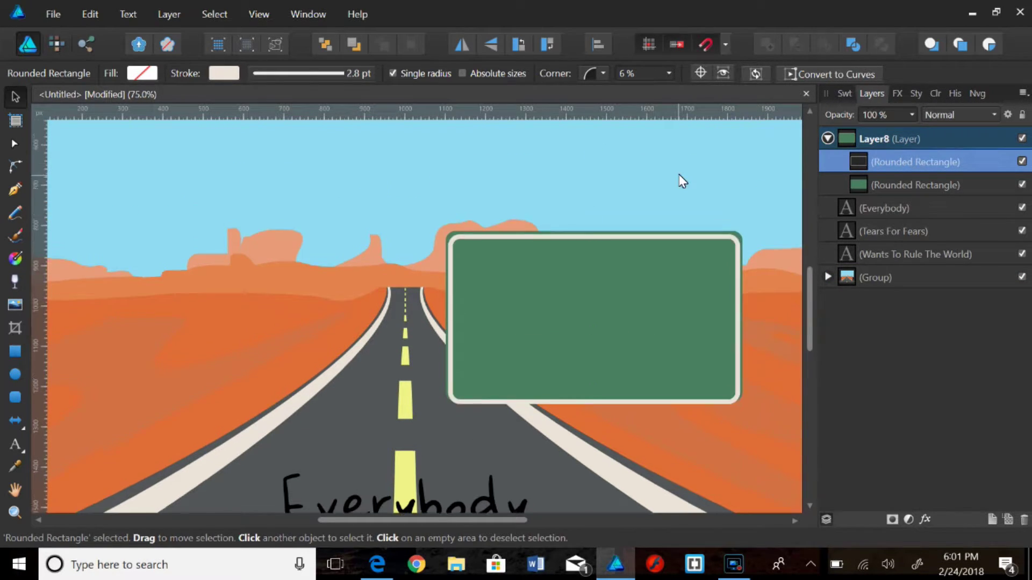
scroll(681, 180, up, 4)
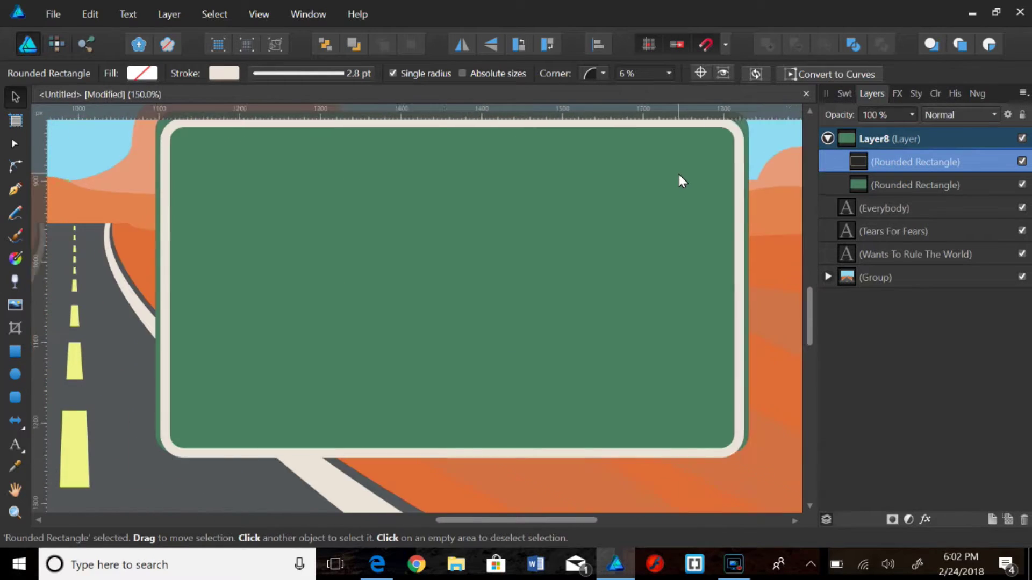
- Resize the outlined rectangle's edges so it sits inset inside the green sign
drag(442, 487, 442, 488)
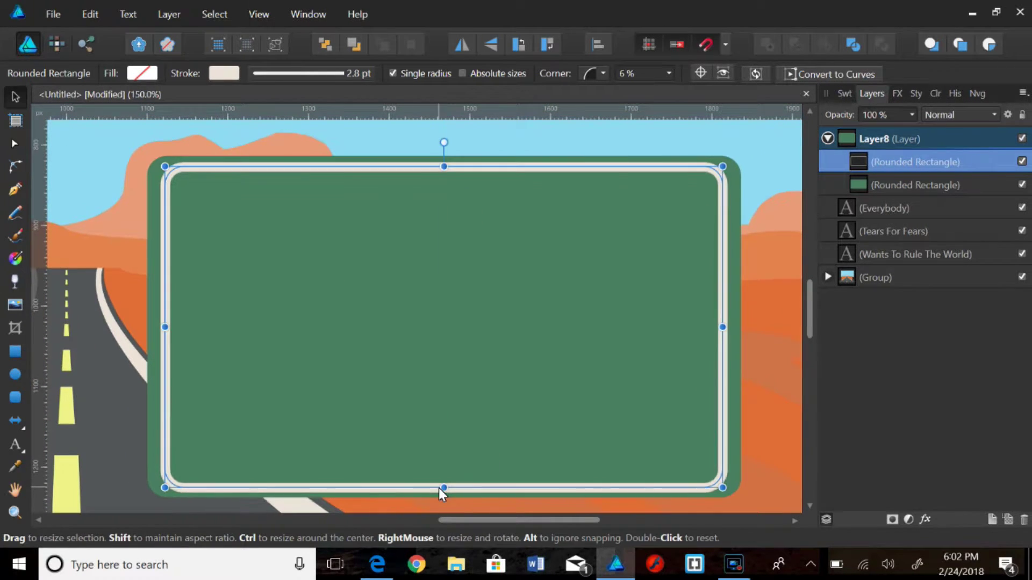
scroll(514, 319, right, 3)
drag(585, 327, 593, 328)
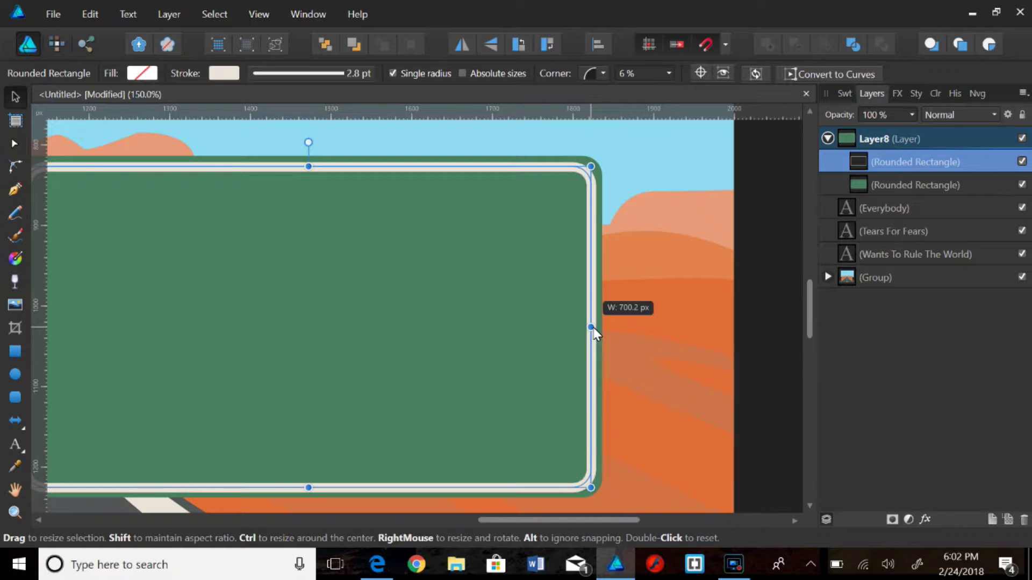
scroll(315, 315, left, 3)
drag(157, 328, 153, 322)
scroll(155, 318, down, 2)
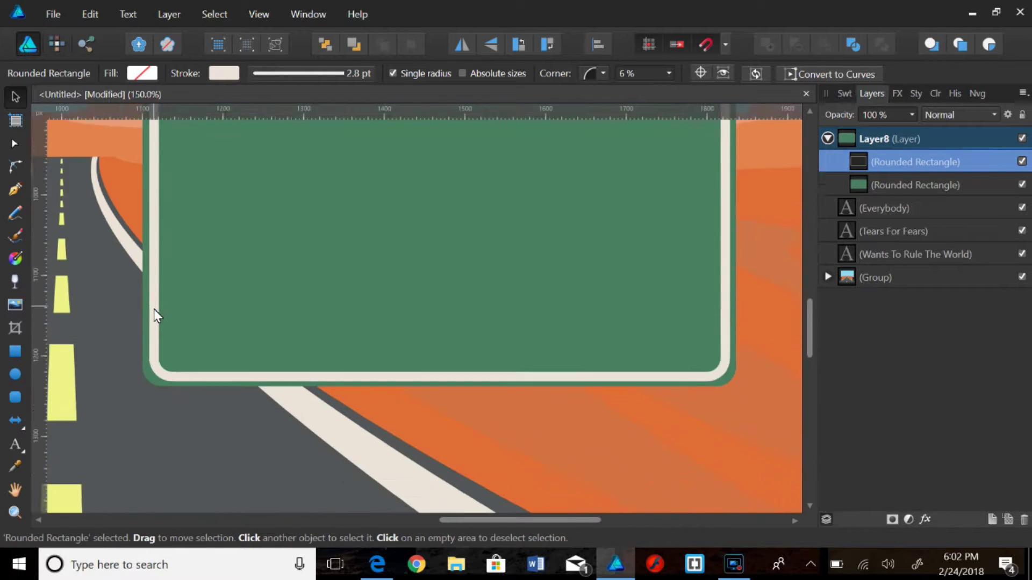
scroll(156, 316, up, 2)
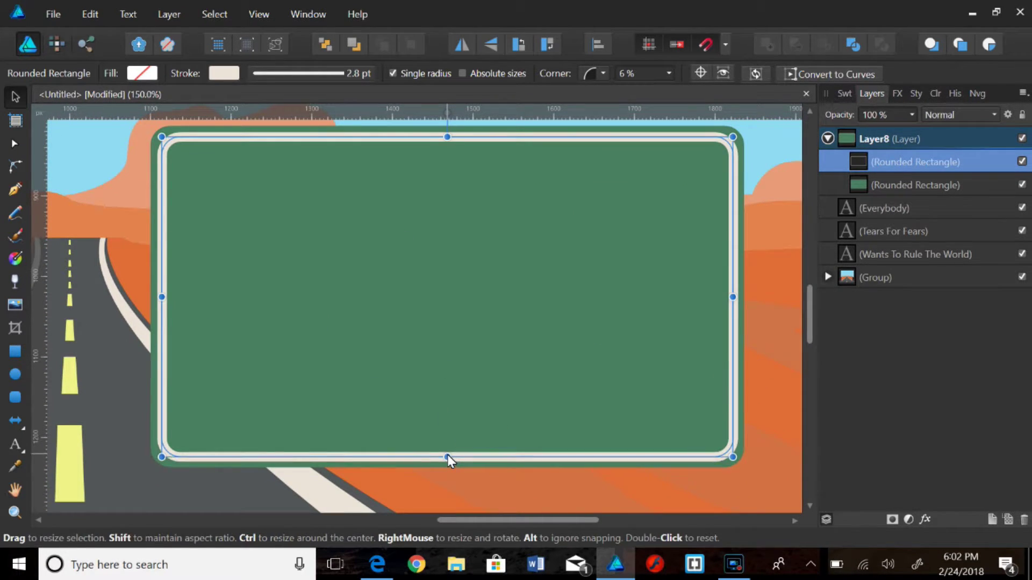
scroll(447, 456, left, 1)
scroll(447, 456, down, 1)
scroll(447, 456, down, 5)
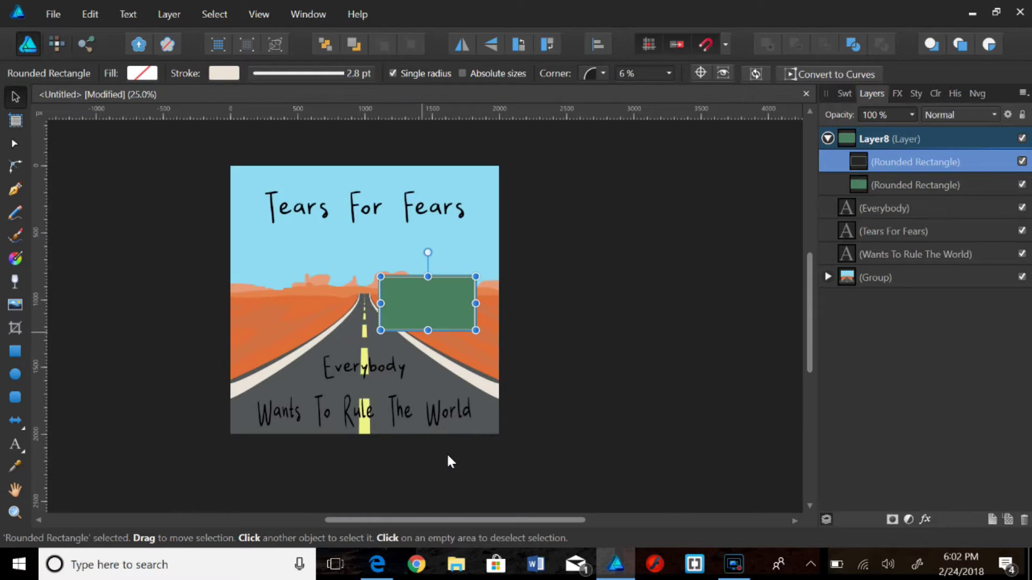
scroll(446, 453, up, 1)
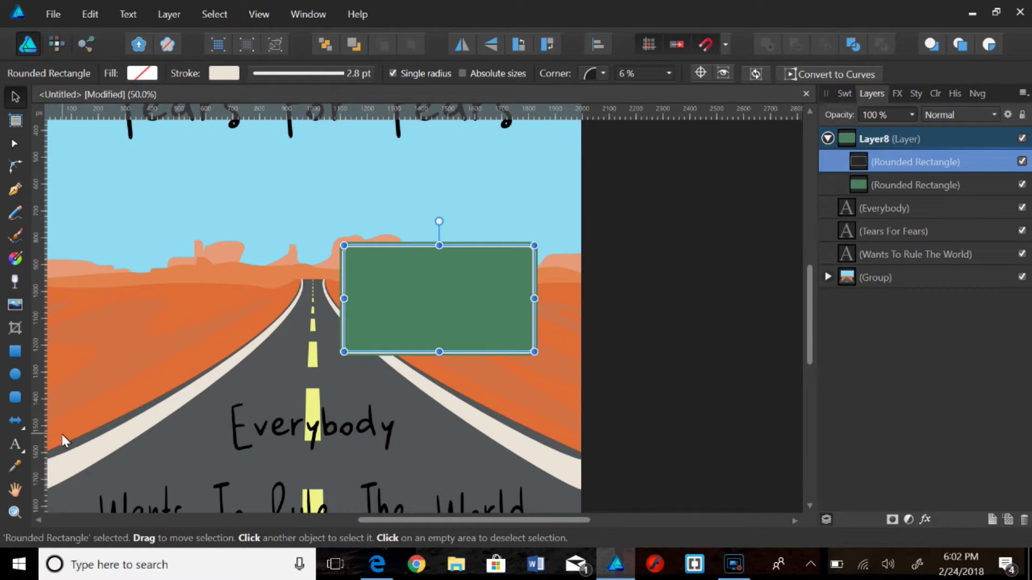
- Start a text object on the sign, 30 pt with a light beige fill from recent swatches
key(t)
click(361, 289)
click(222, 73)
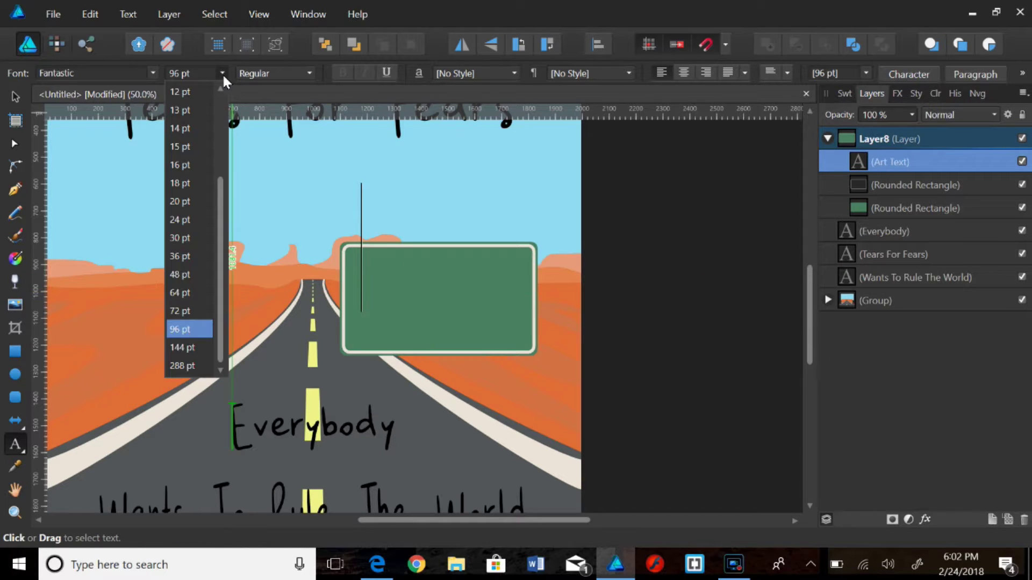
click(182, 240)
click(1022, 73)
click(891, 101)
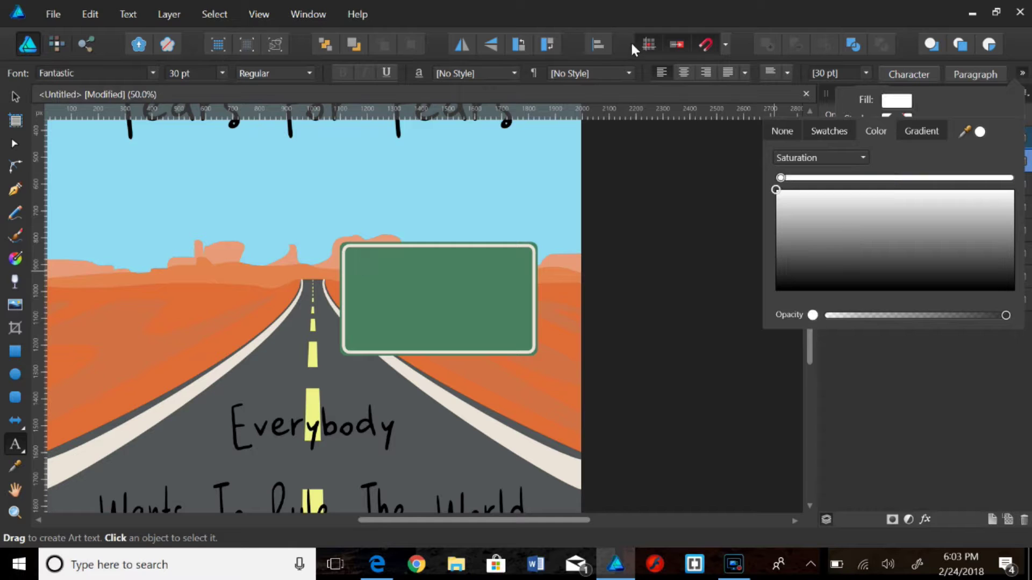
click(829, 131)
click(854, 158)
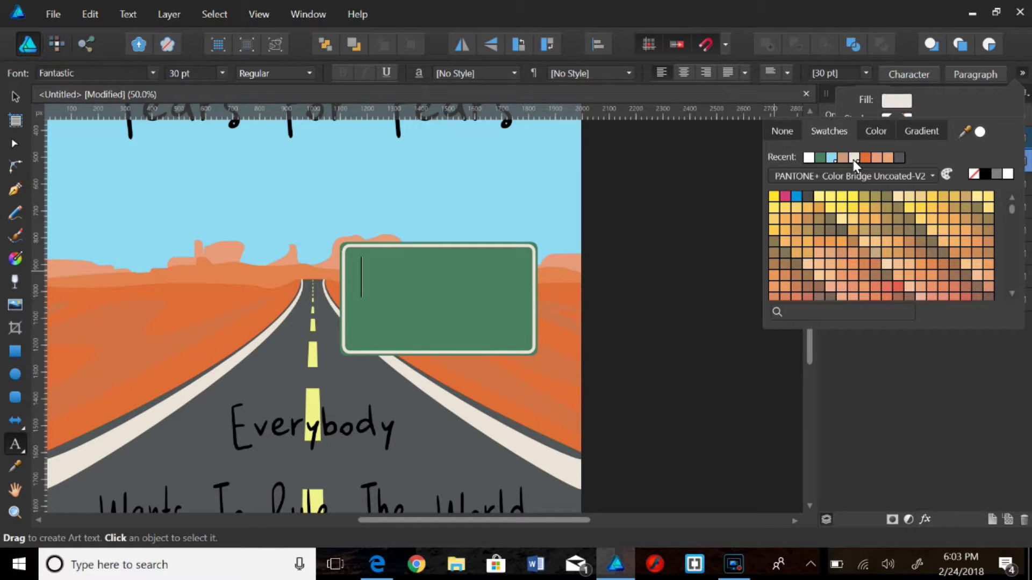
click(384, 276)
- Type 'Everybody Wants' on the sign and enlarge it to 48 pt
click(363, 289)
text(Everybody )
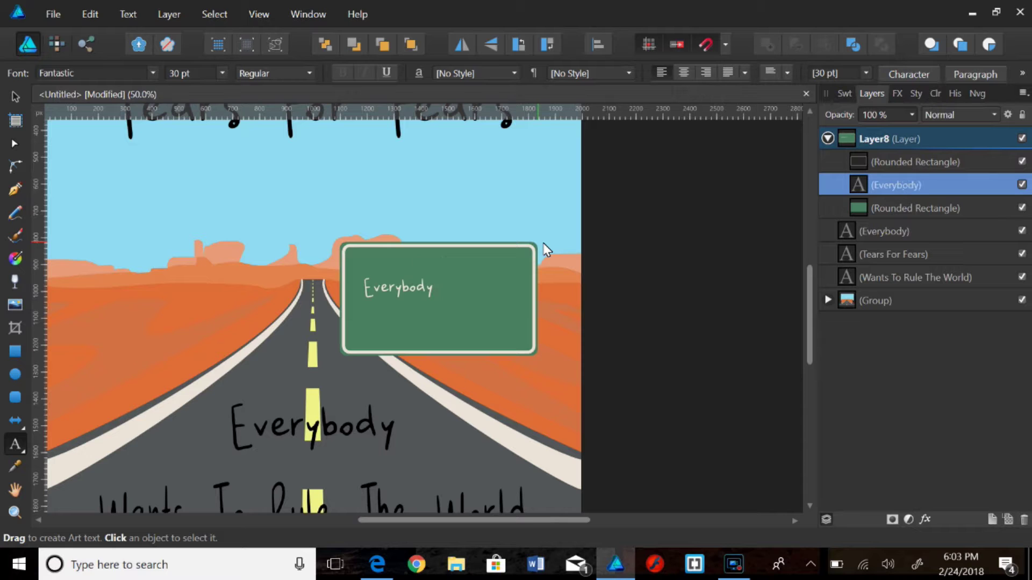
text(Wants)
key(ctrl+a)
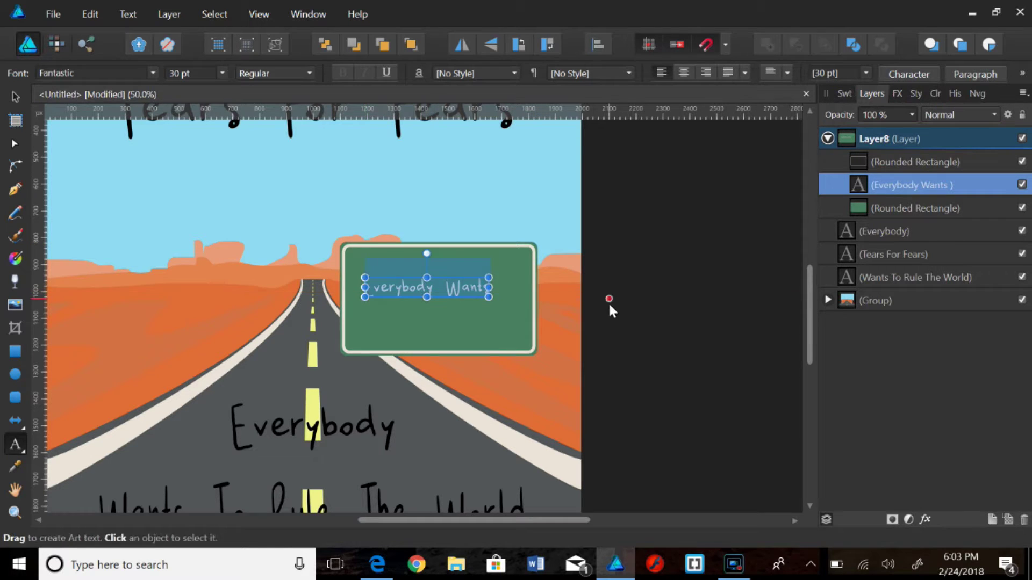
click(221, 72)
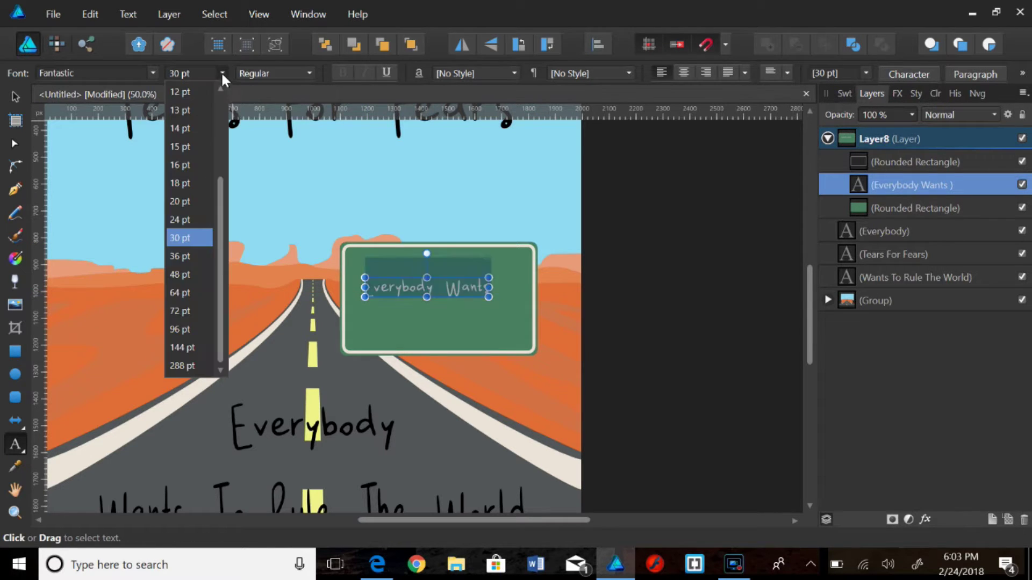
click(184, 256)
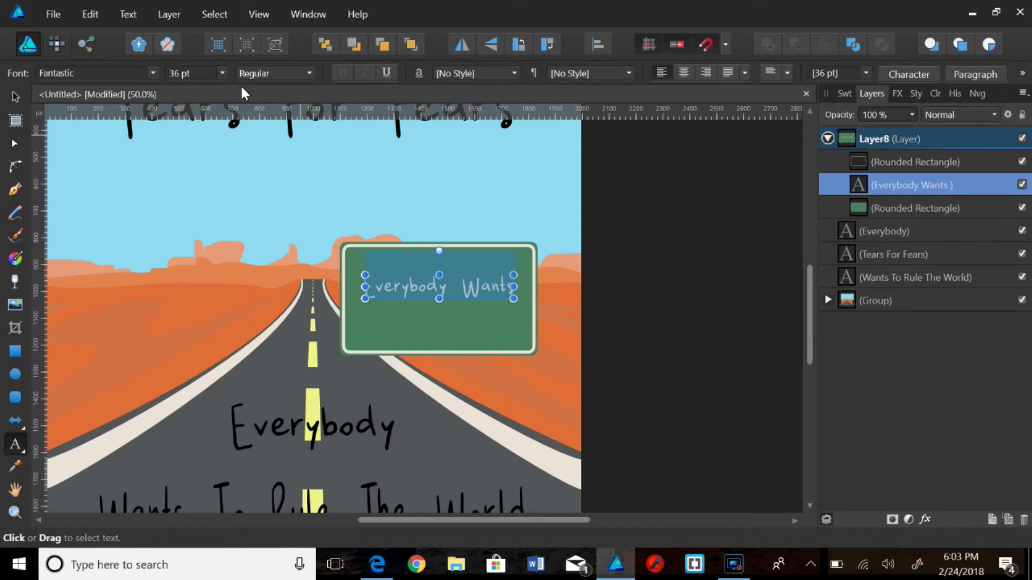
click(221, 72)
click(184, 275)
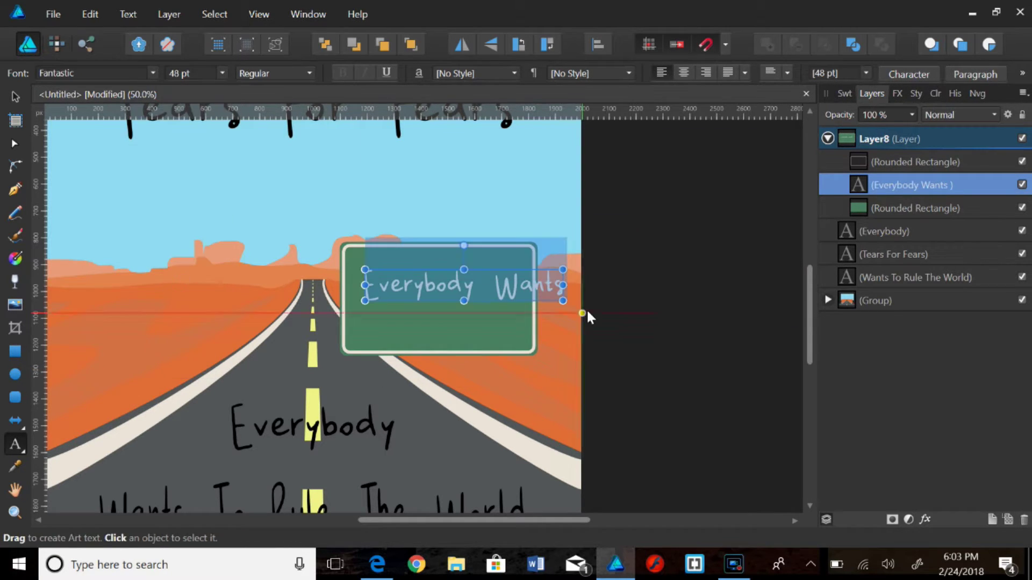
- Try a 'To Rule The World' line along the sign outline, delete it, and reselect 'Everybody Wants'
ctrl+click(351, 313)
click(360, 347)
text(To Rule The Wo)
key(BackSpace)
key(BackSpace)
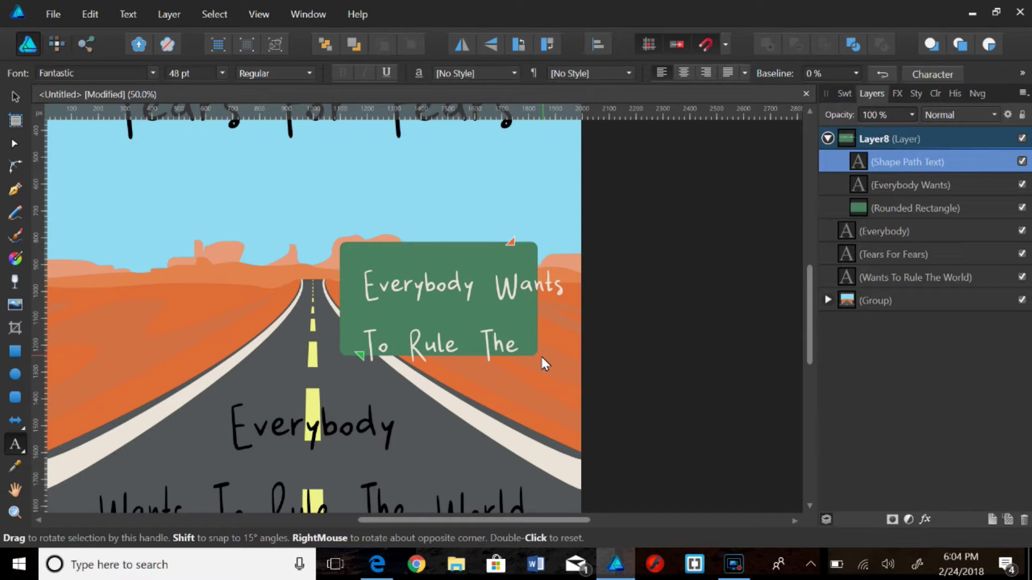
text(Wol)
key(Escape)
key(Delete)
key(t)
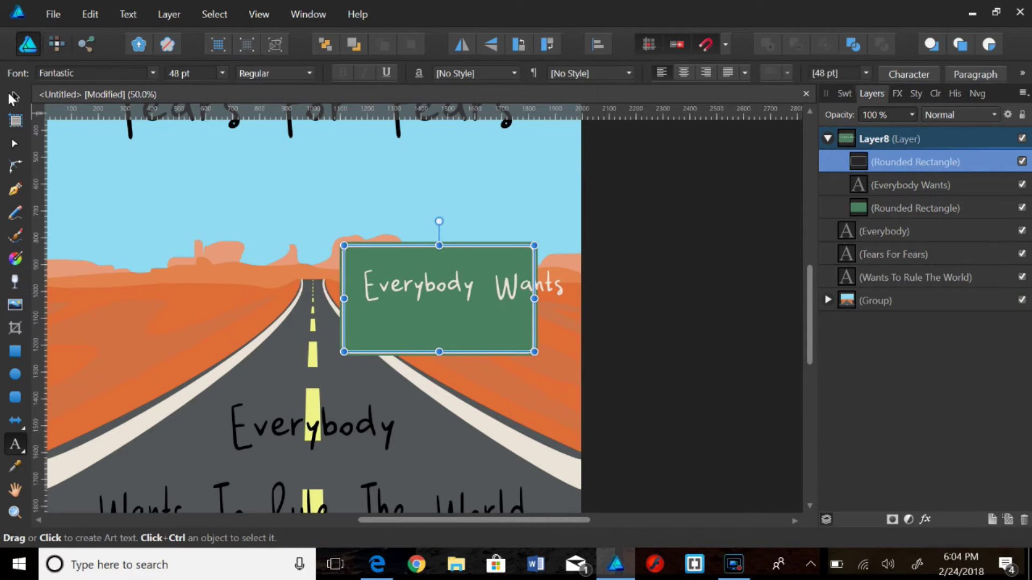
key(v)
click(447, 282)
- Narrow the 'Everybody Wants' text to fit within the sign
drag(557, 286, 460, 270)
scroll(460, 269, up, 2)
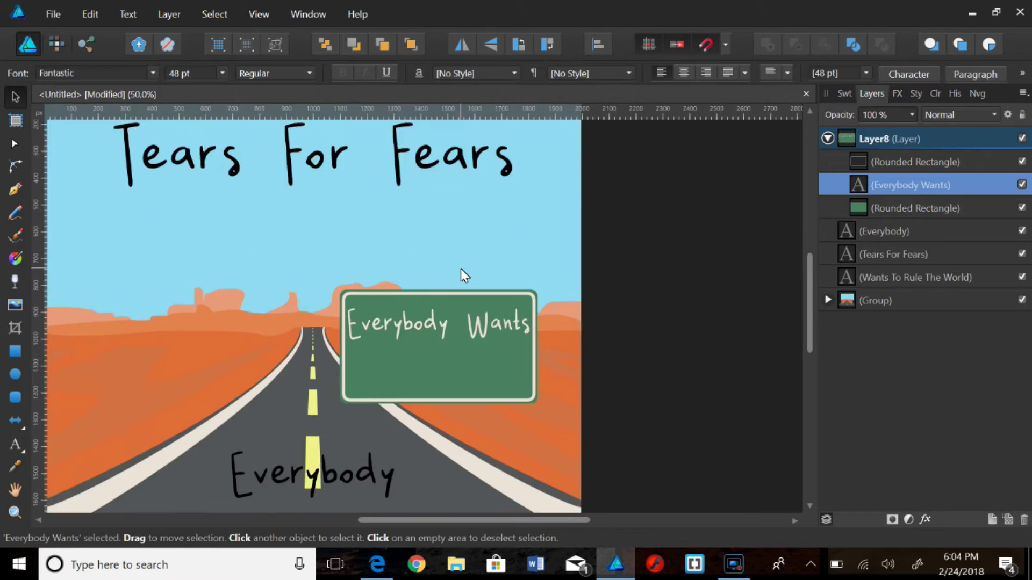
scroll(460, 269, down, 2)
scroll(460, 266, left, 4)
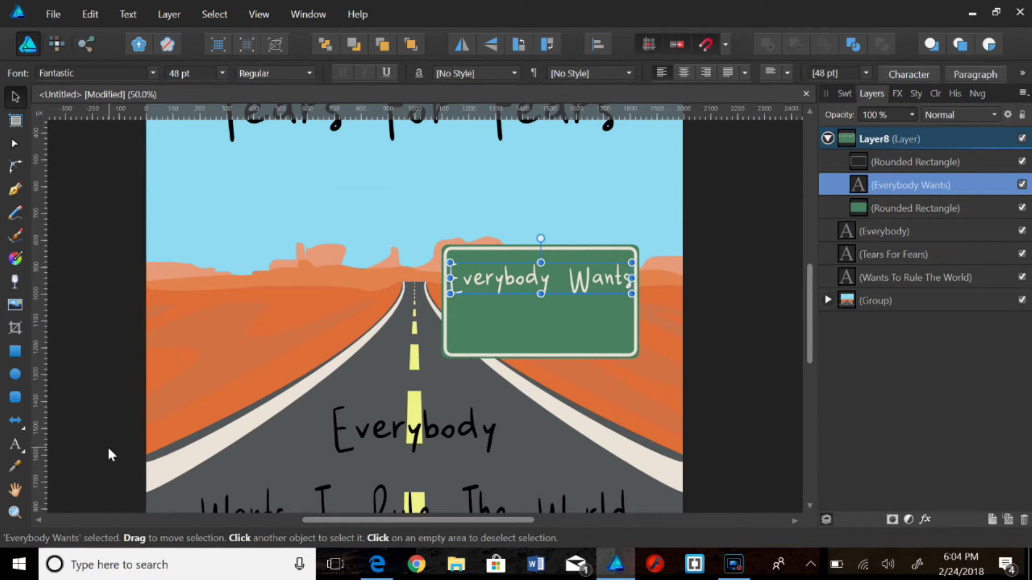
- Add a 36 pt 'To Rule The World' line below, fixing the typo and nudging it left
click(15, 445)
click(462, 329)
text(To Ru)
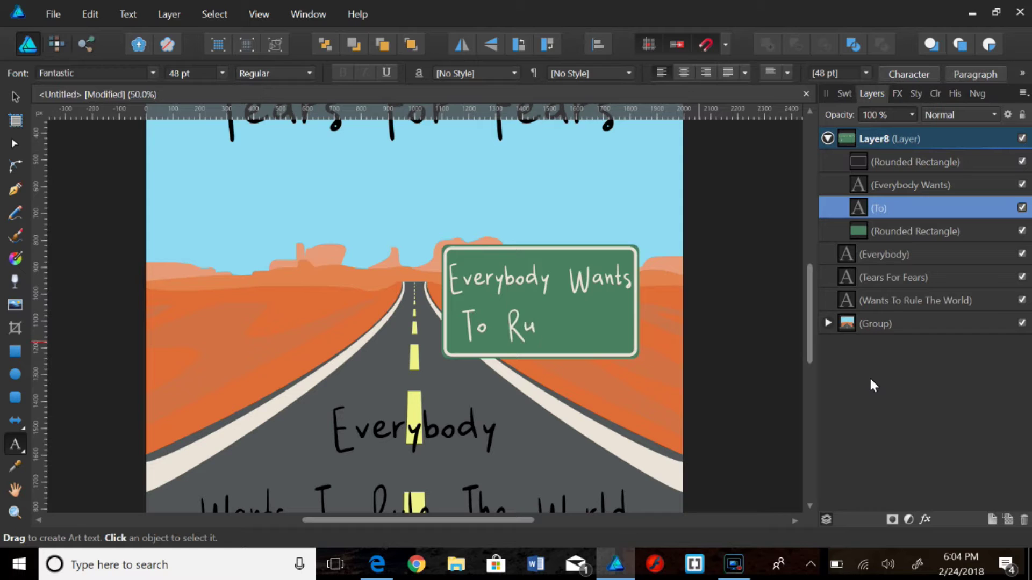
text(le The Wolrd)
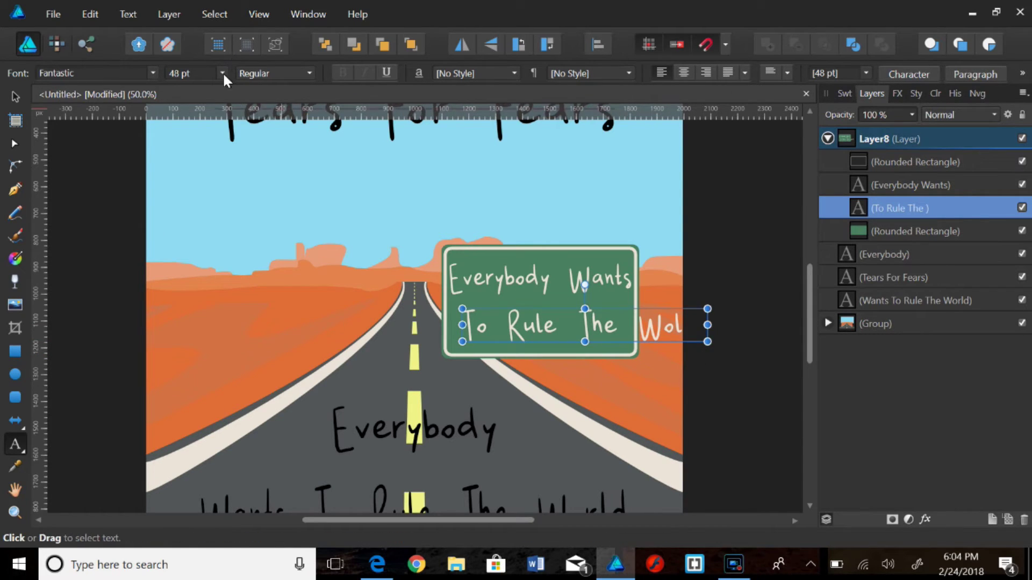
key(ctrl+a)
click(222, 73)
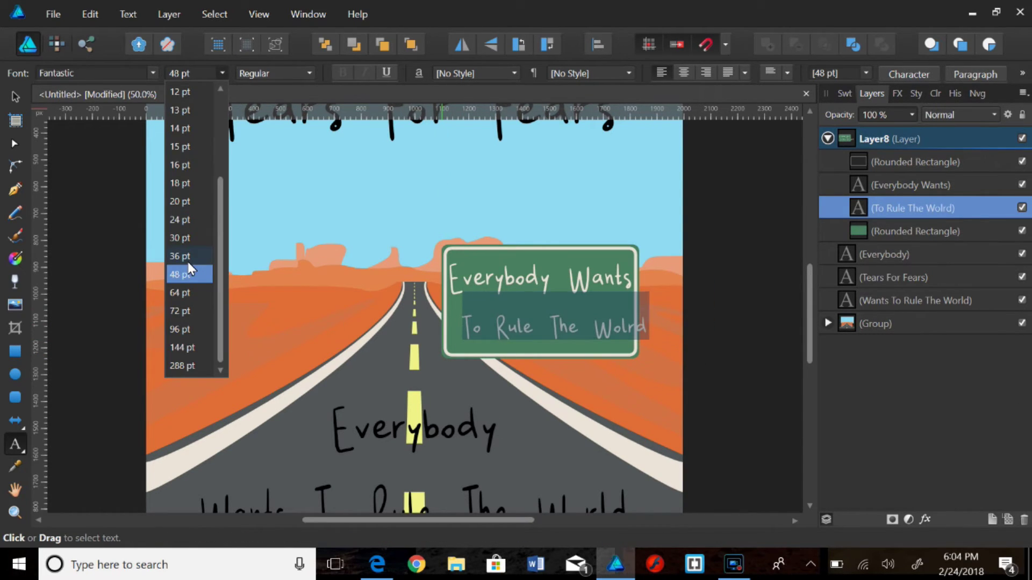
click(188, 262)
click(639, 333)
key(BackSpace)
key(BackSpace)
key(BackSpace)
text(rld)
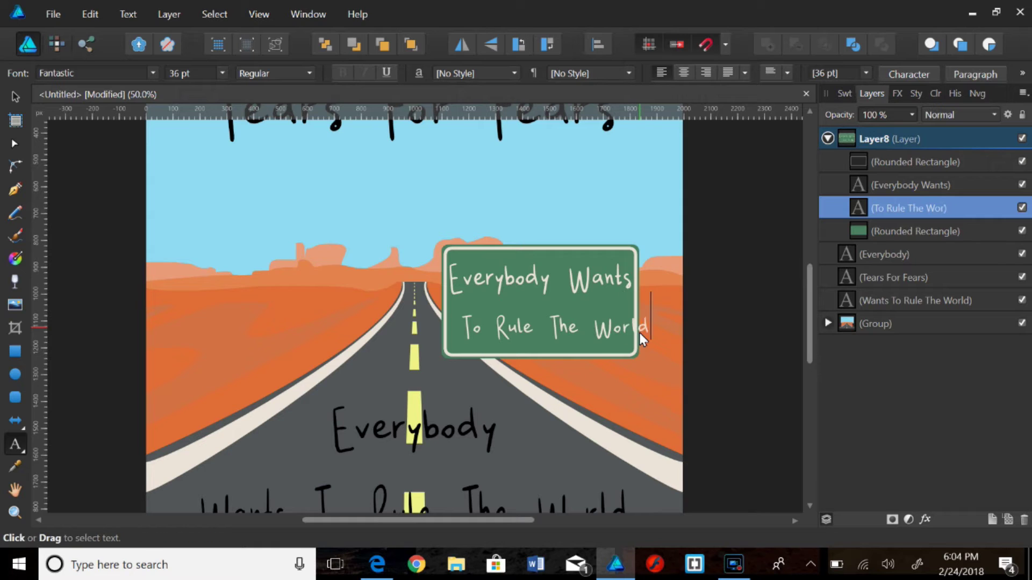
click(15, 96)
drag(613, 329, 600, 329)
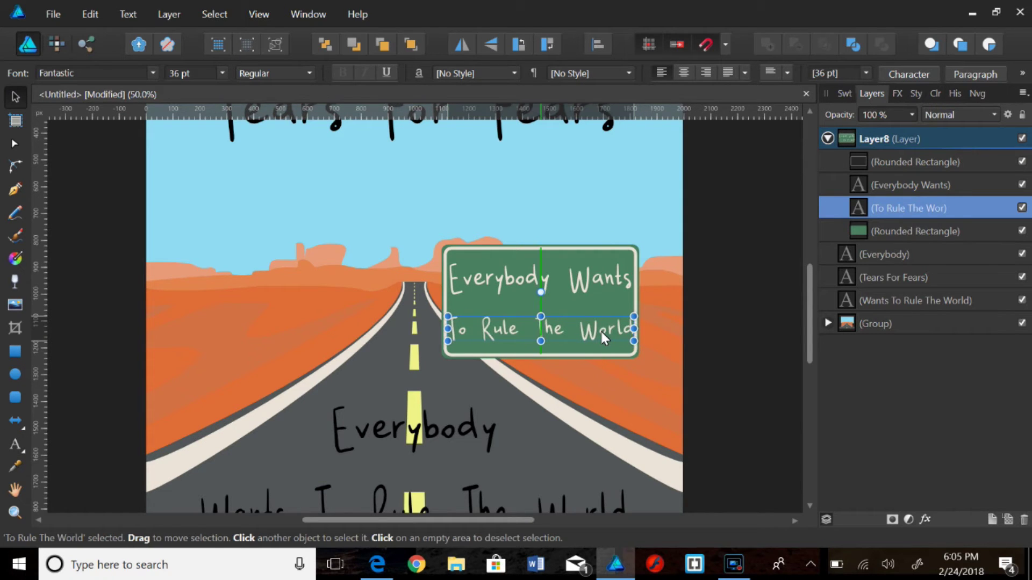
- Select the sign's rectangles and text layers in Layers and delete them all
scroll(600, 329, up, 3)
scroll(599, 330, left, 2)
scroll(600, 333, down, 3)
scroll(600, 333, right, 2)
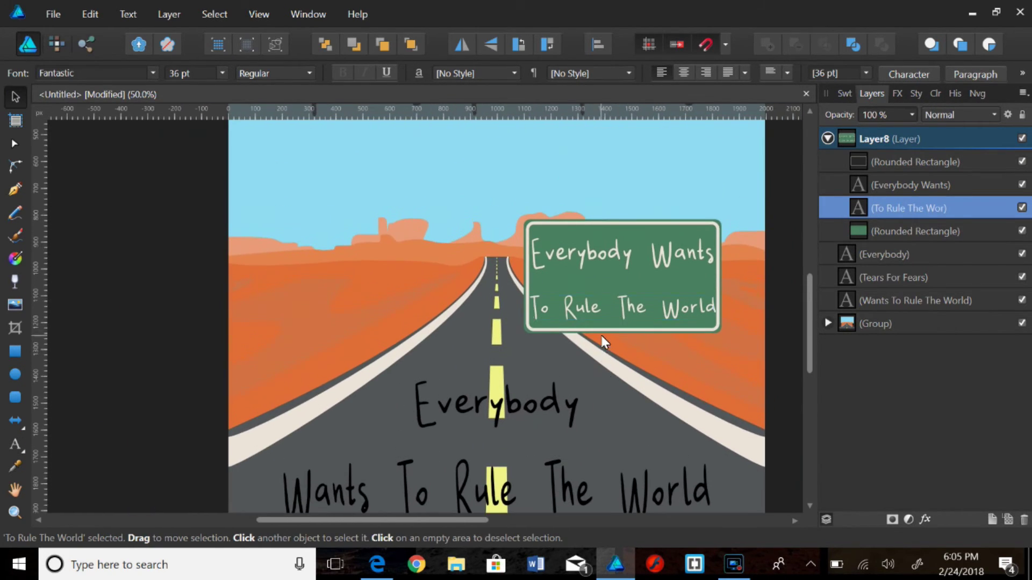
click(914, 231)
shift+click(903, 161)
key(Delete)
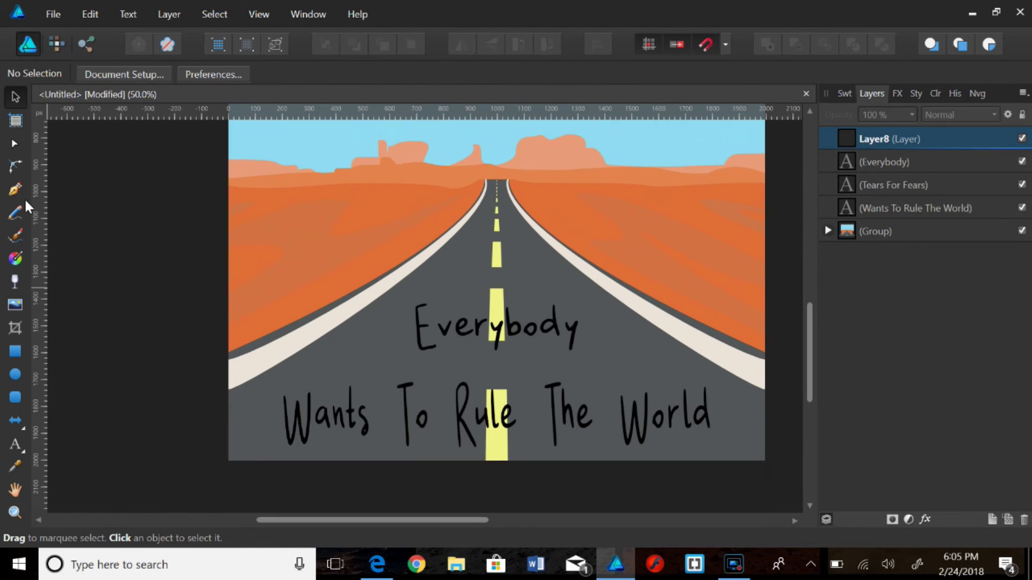
- Fill the 'Everybody' road lettering with the dark grey swatch and zoom out to the whole cover
key(t)
click(418, 322)
key(ctrl+a)
click(1022, 73)
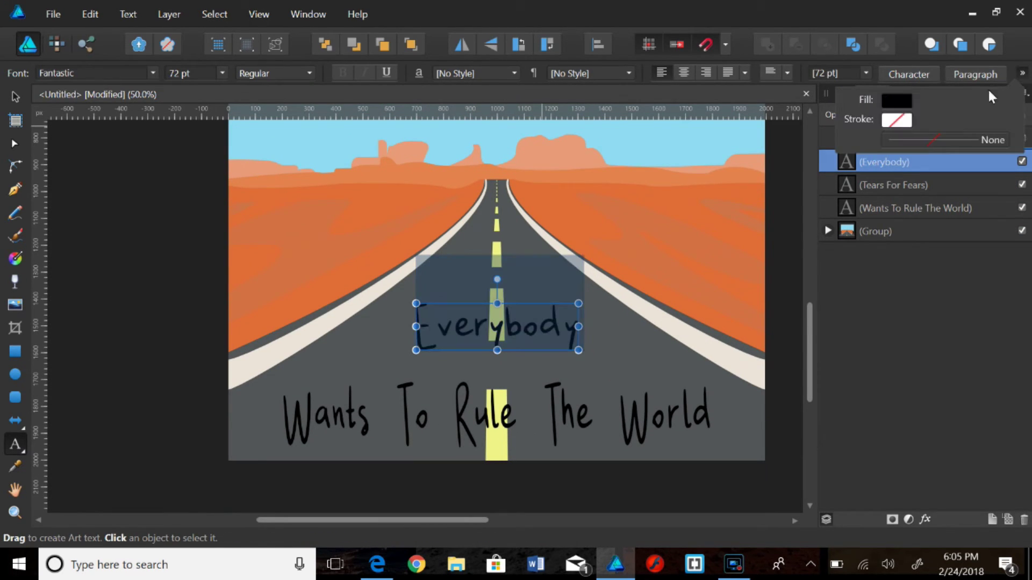
click(896, 101)
click(828, 131)
click(836, 156)
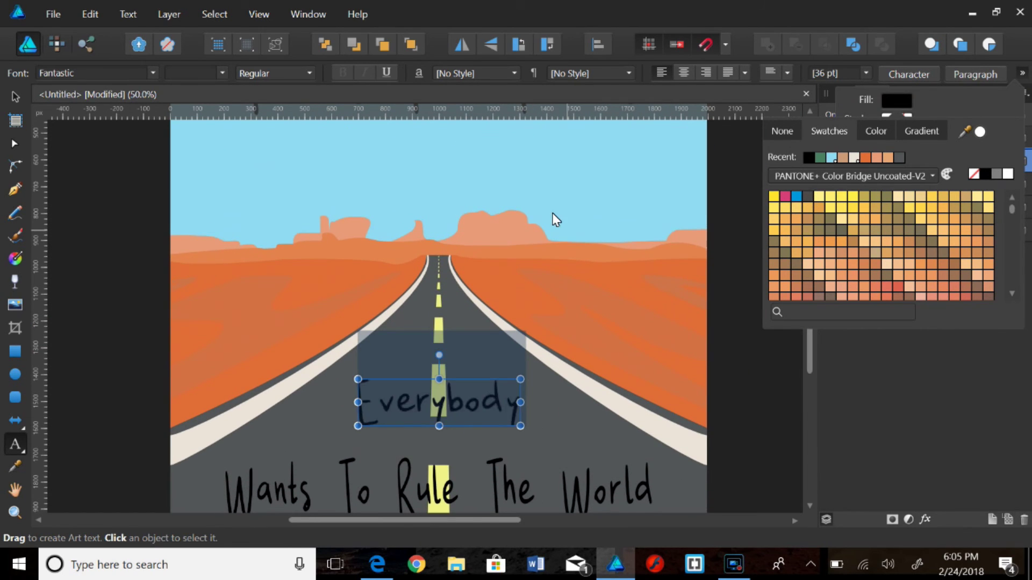
key(Escape)
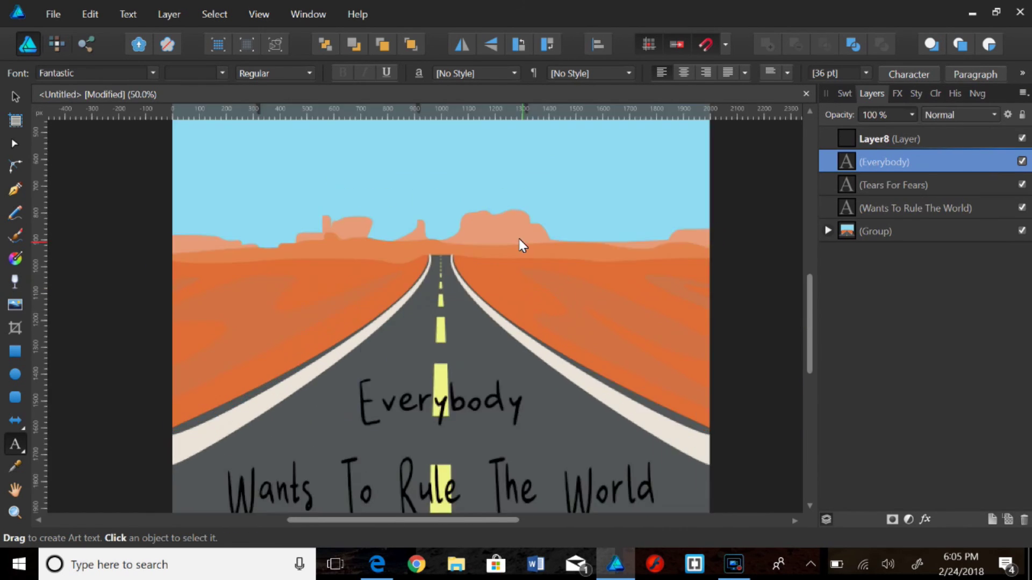
key(ctrl+minus)
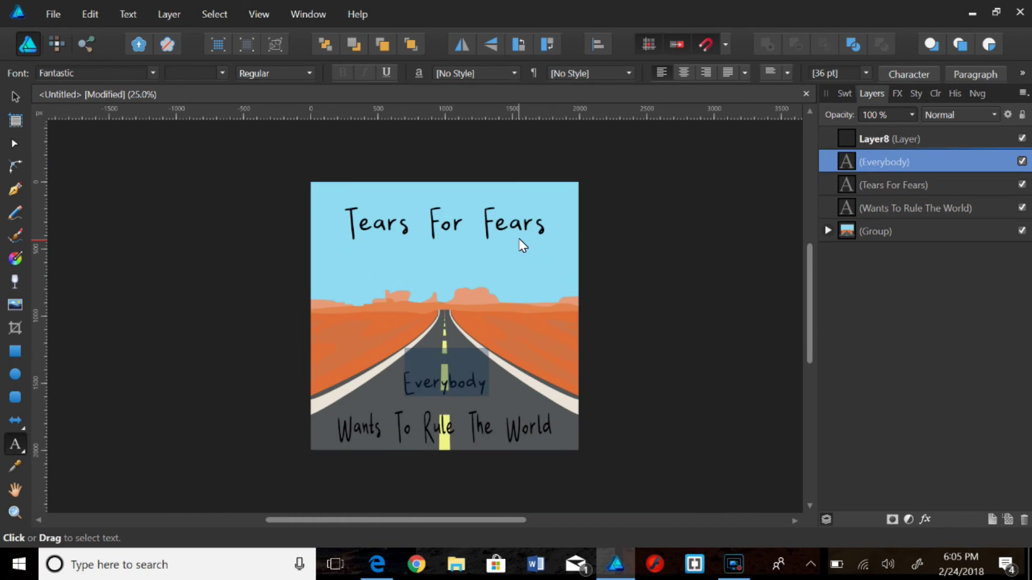